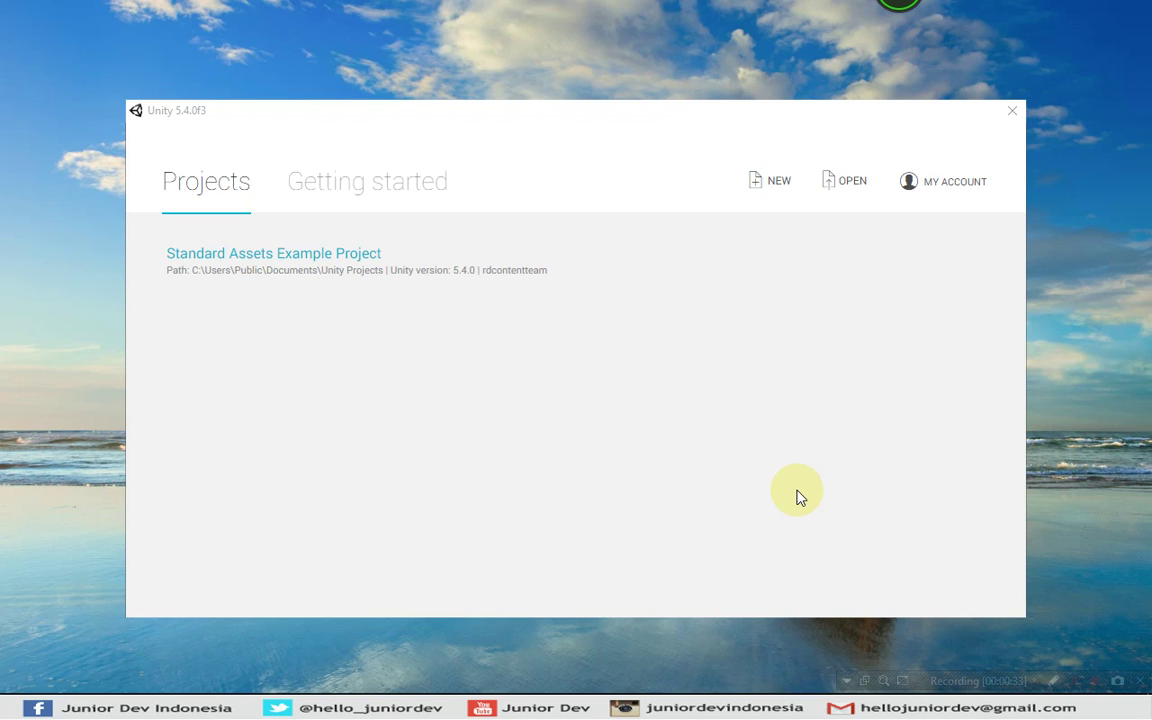
- Start a new project and name it BELAJAR1
{"action": "left_click", "coordinate": [419, 193]}
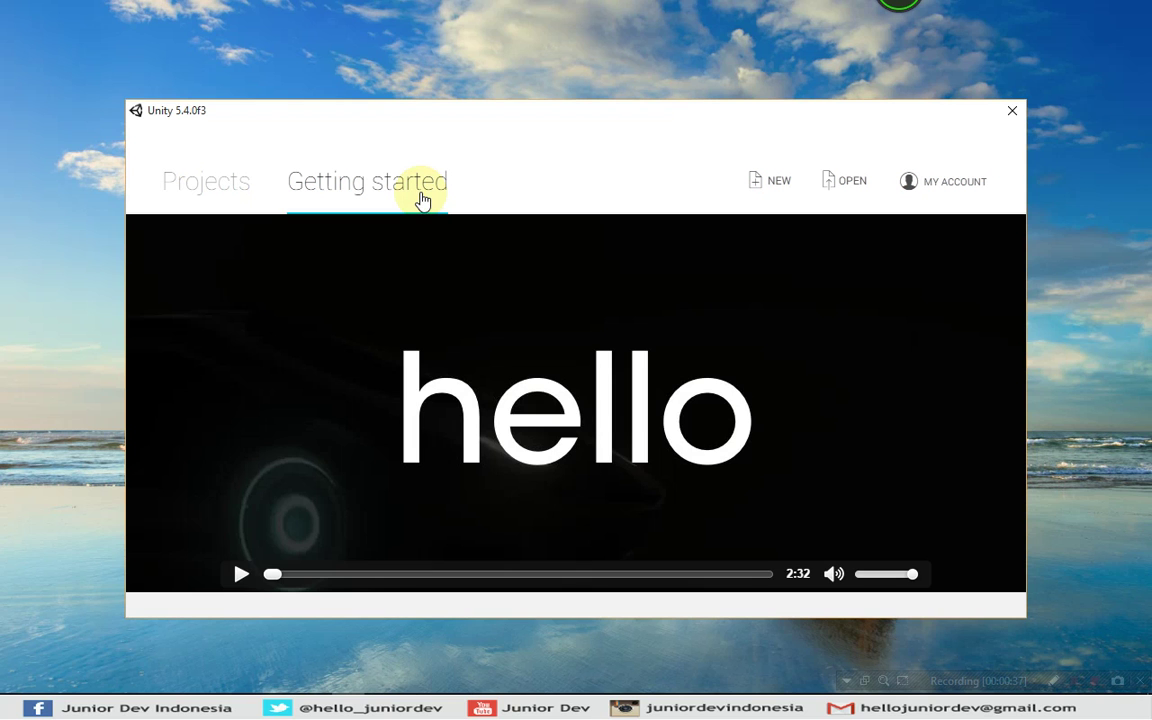
{"action": "left_click", "coordinate": [193, 183]}
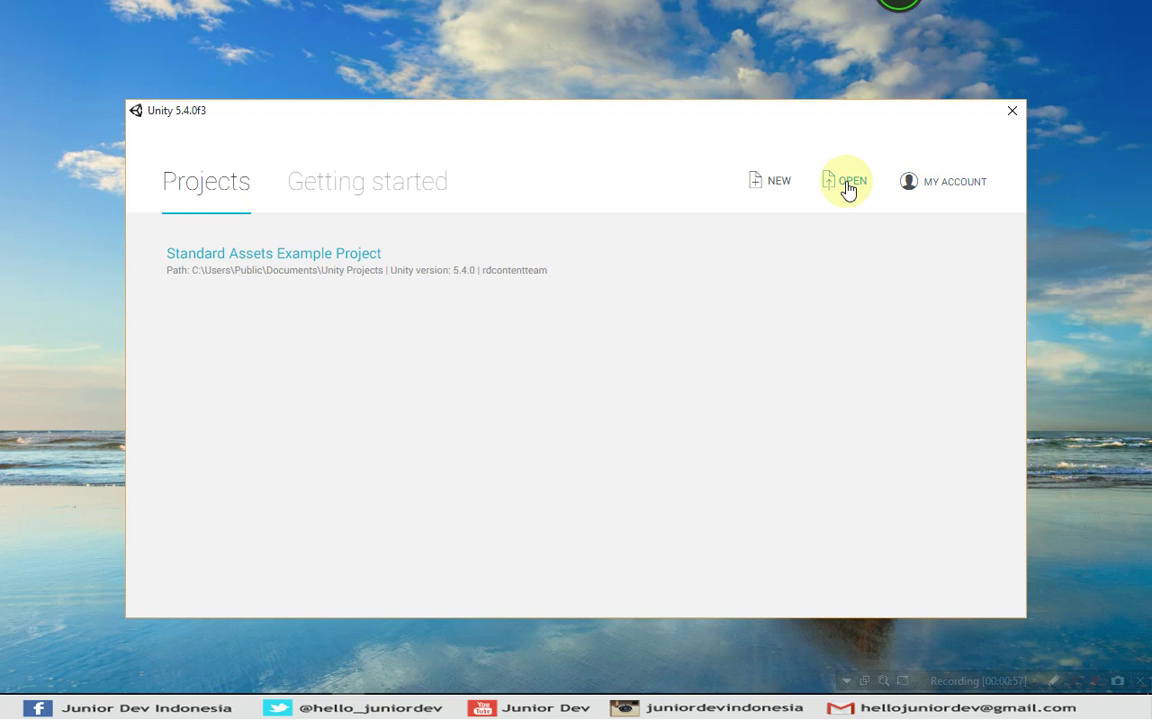
{"action": "left_click", "coordinate": [758, 188]}
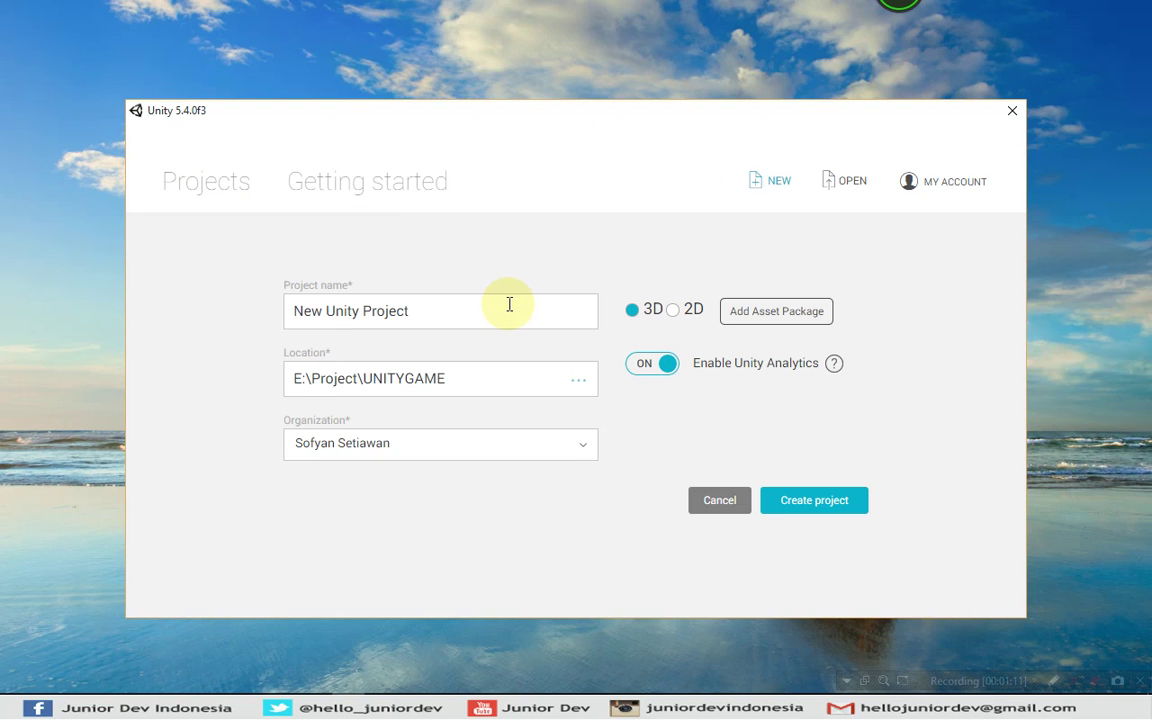
{"action": "left_click_drag", "start_coordinate": [483, 309], "coordinate": [270, 315]}
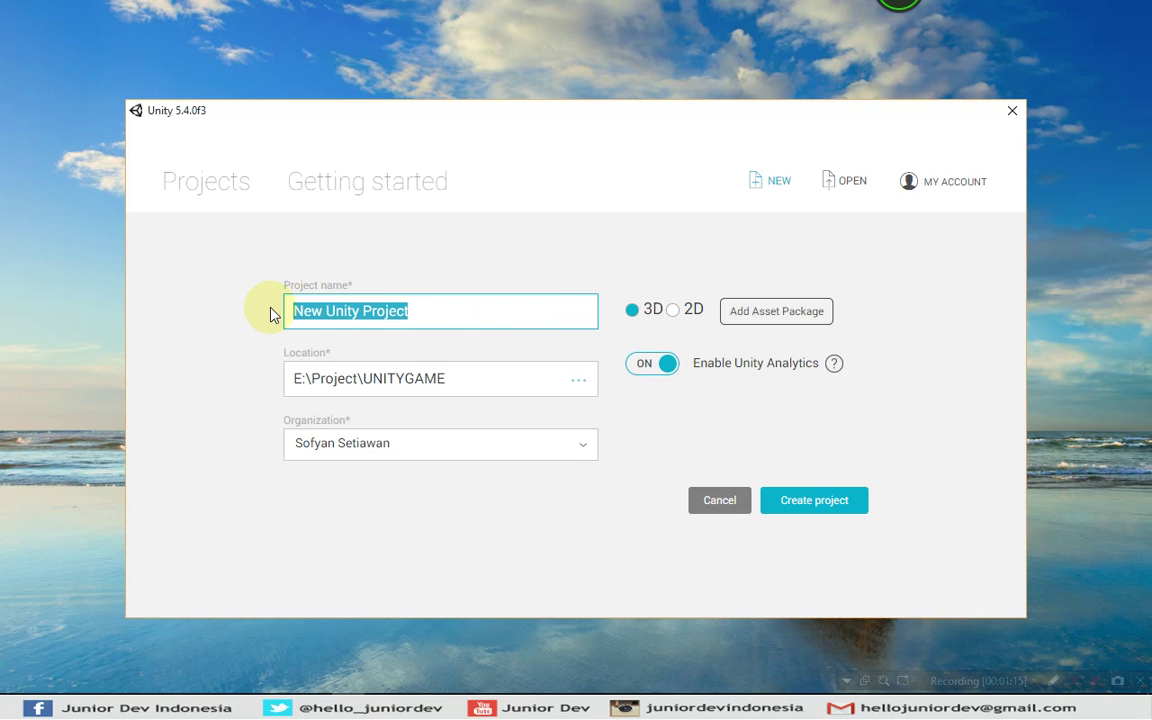
{"action": "type", "text": "BELAJAR1"}
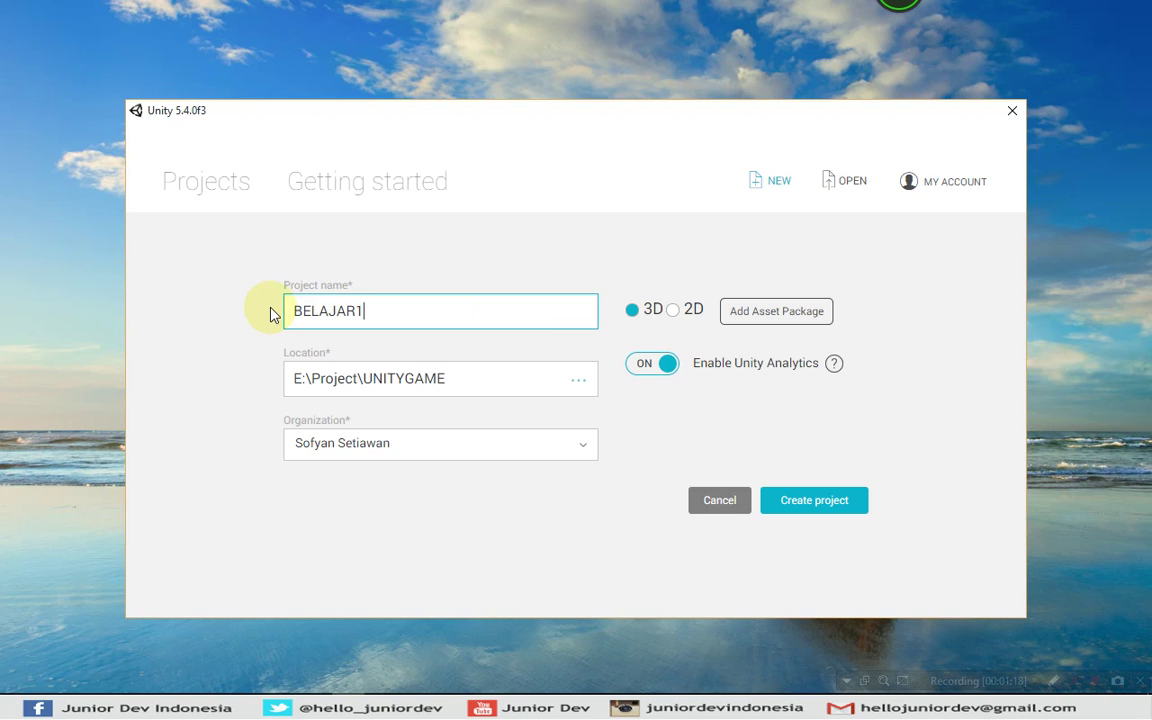
- Set the new project's location to the UNITYGAME folder inside E:\Project
{"action": "left_click", "coordinate": [576, 381]}
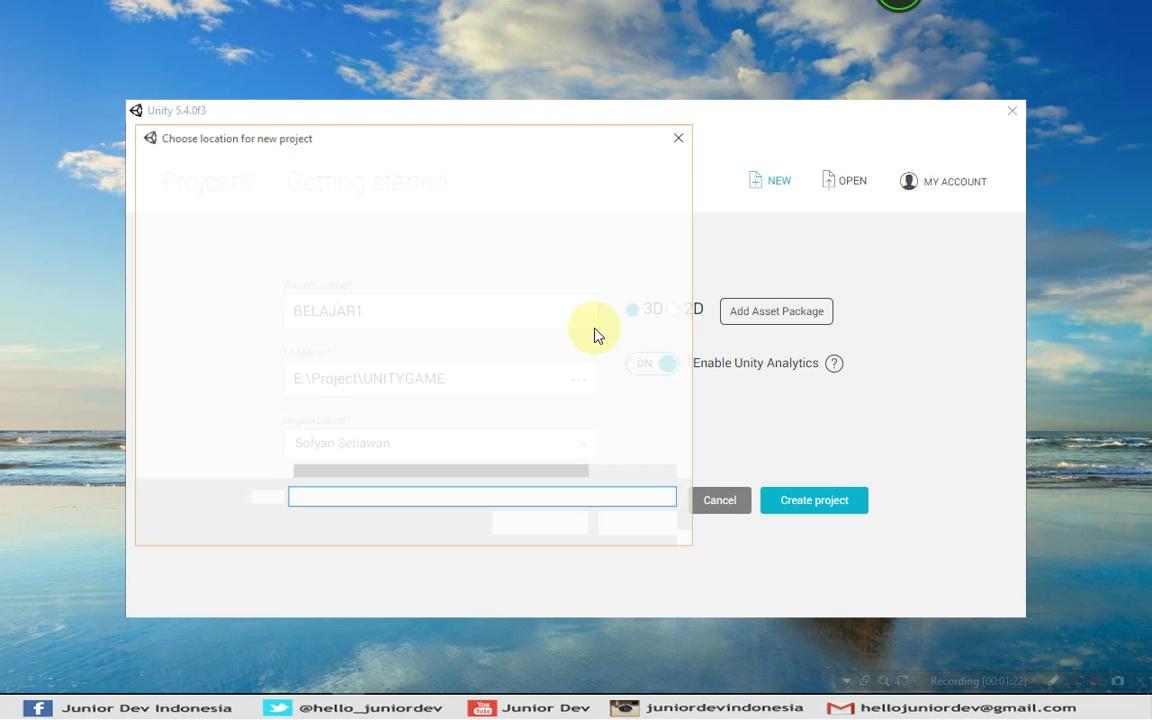
{"action": "left_click", "coordinate": [283, 165]}
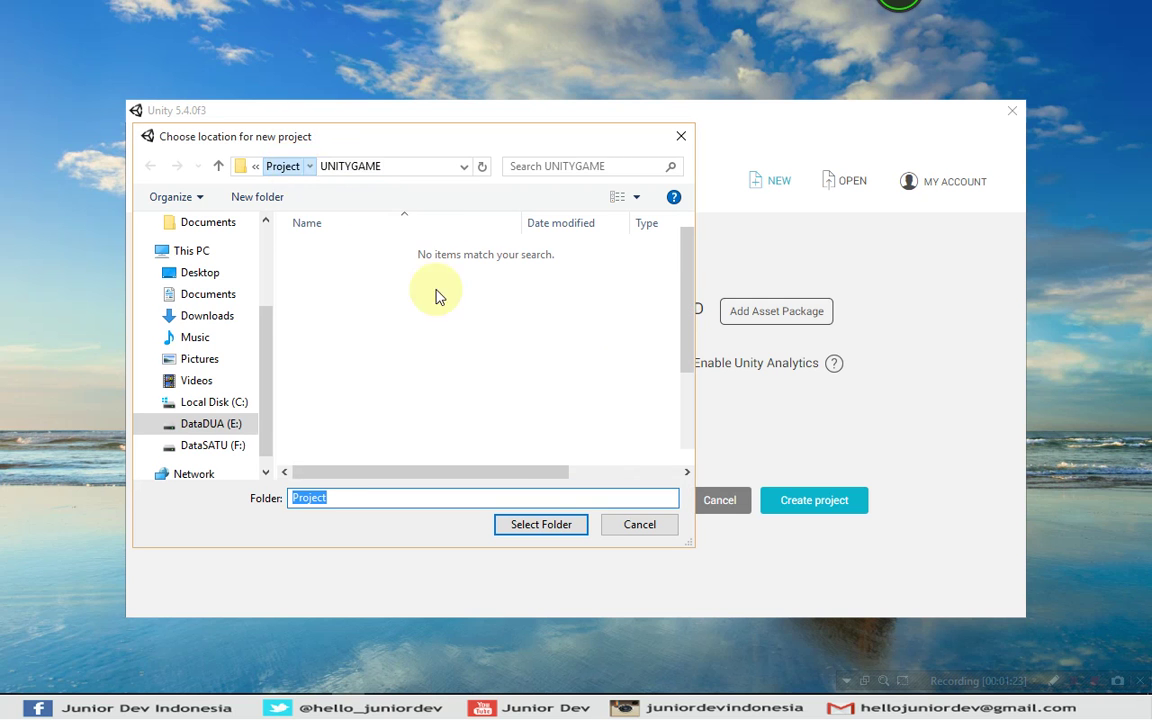
{"action": "left_click_drag", "start_coordinate": [688, 258], "coordinate": [688, 375]}
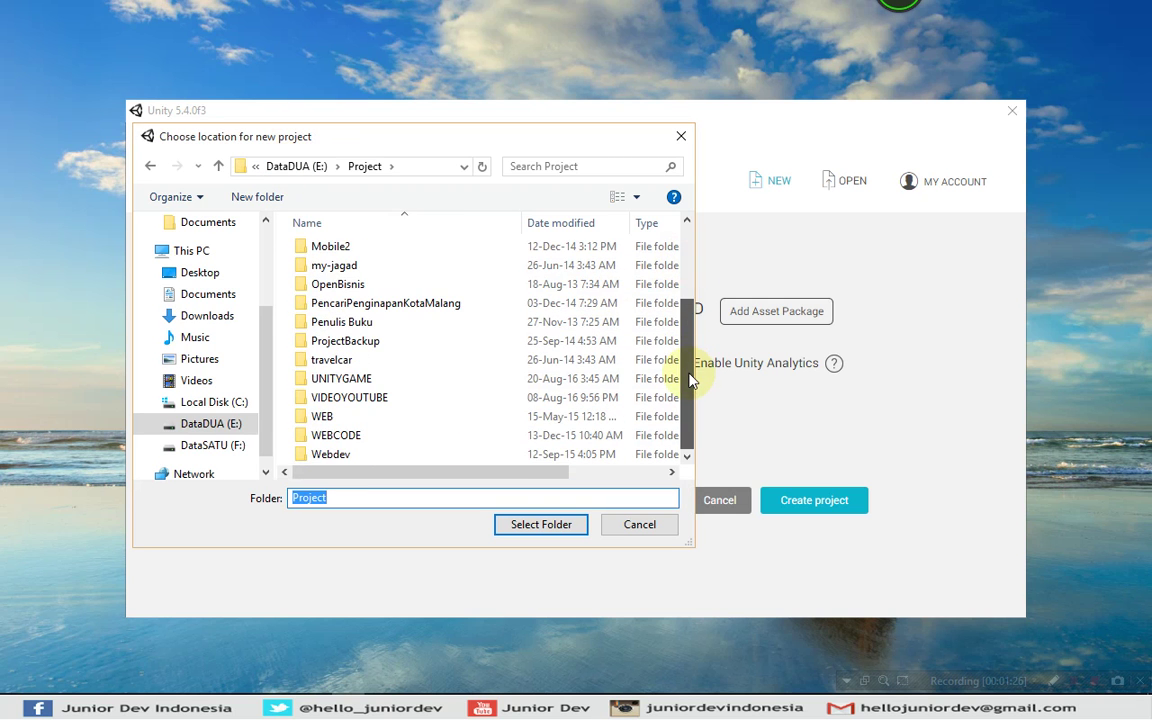
{"action": "left_click", "coordinate": [350, 379]}
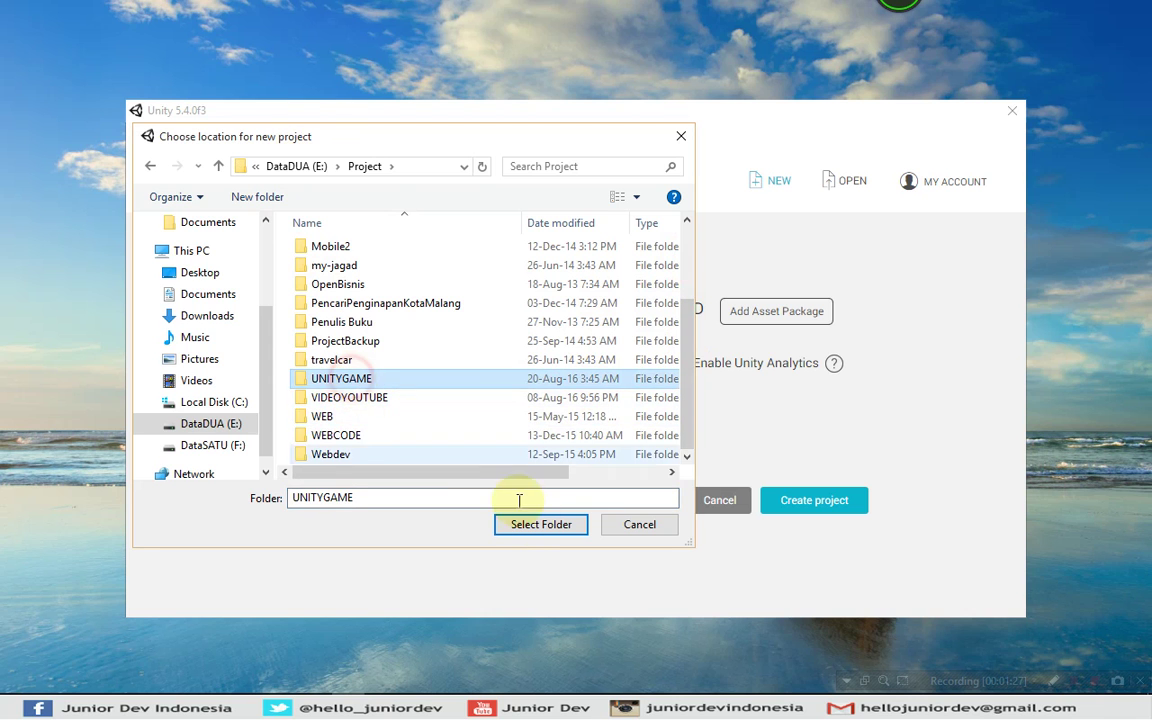
{"action": "left_click", "coordinate": [537, 525]}
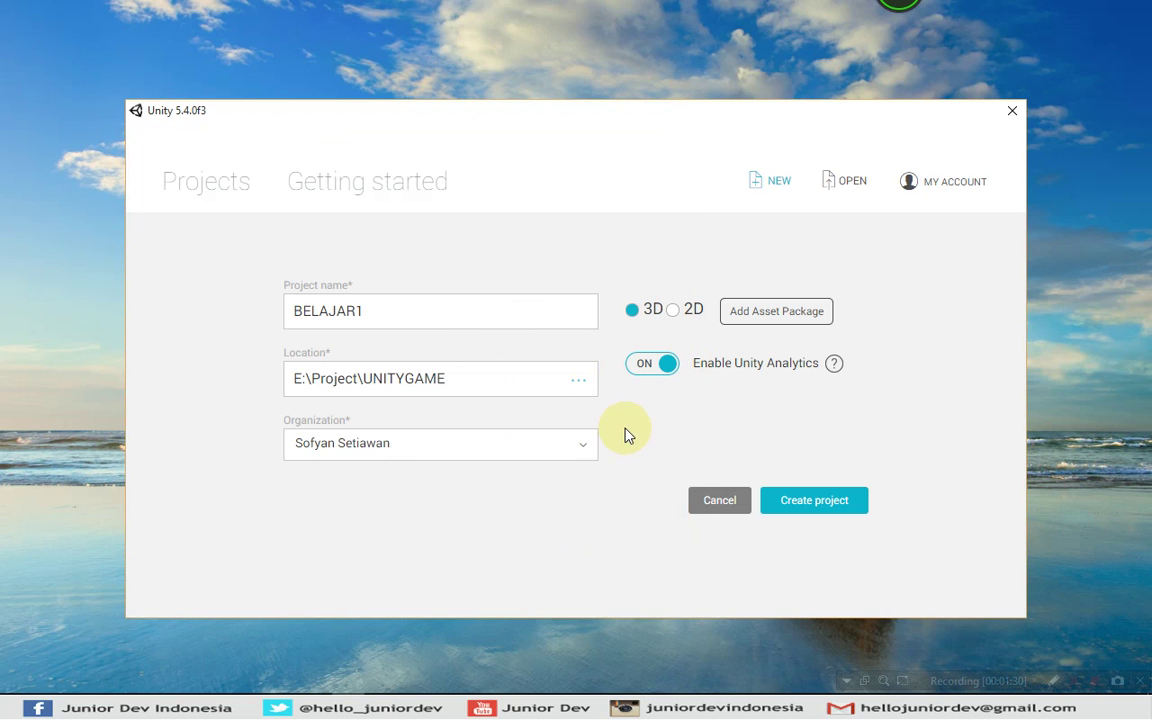
- Choose 3D as the new project's type
{"action": "left_click", "coordinate": [673, 312]}
{"action": "left_click", "coordinate": [631, 313]}
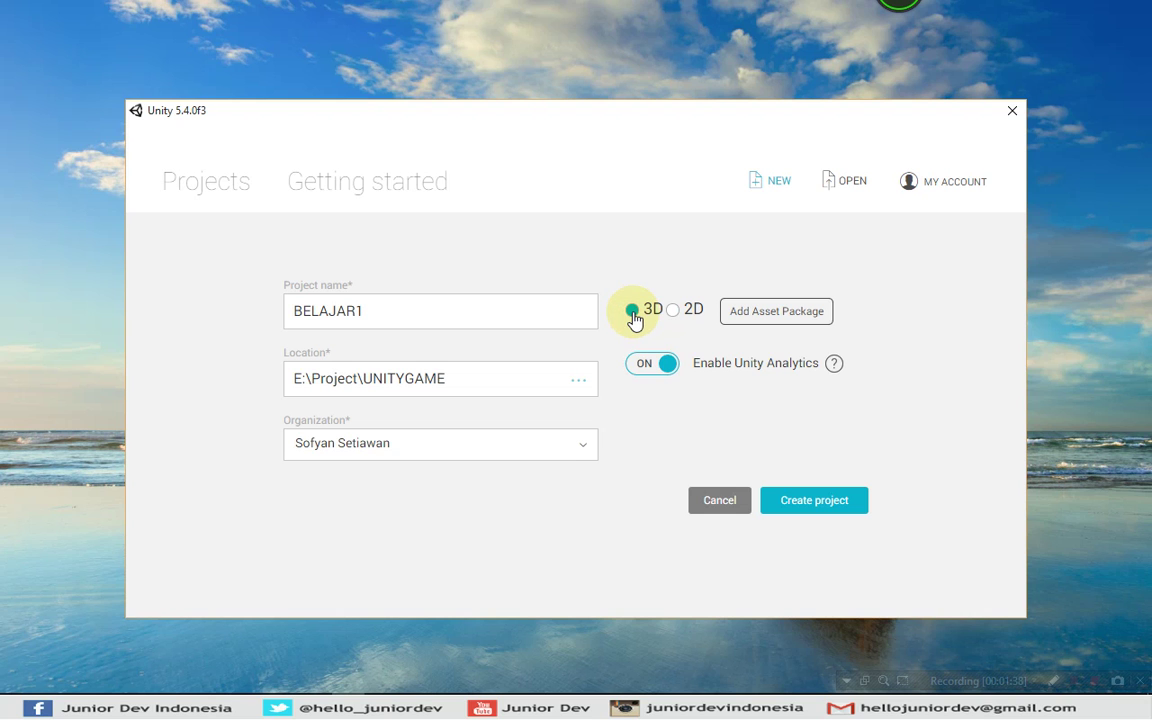
{"action": "left_click", "coordinate": [633, 313]}
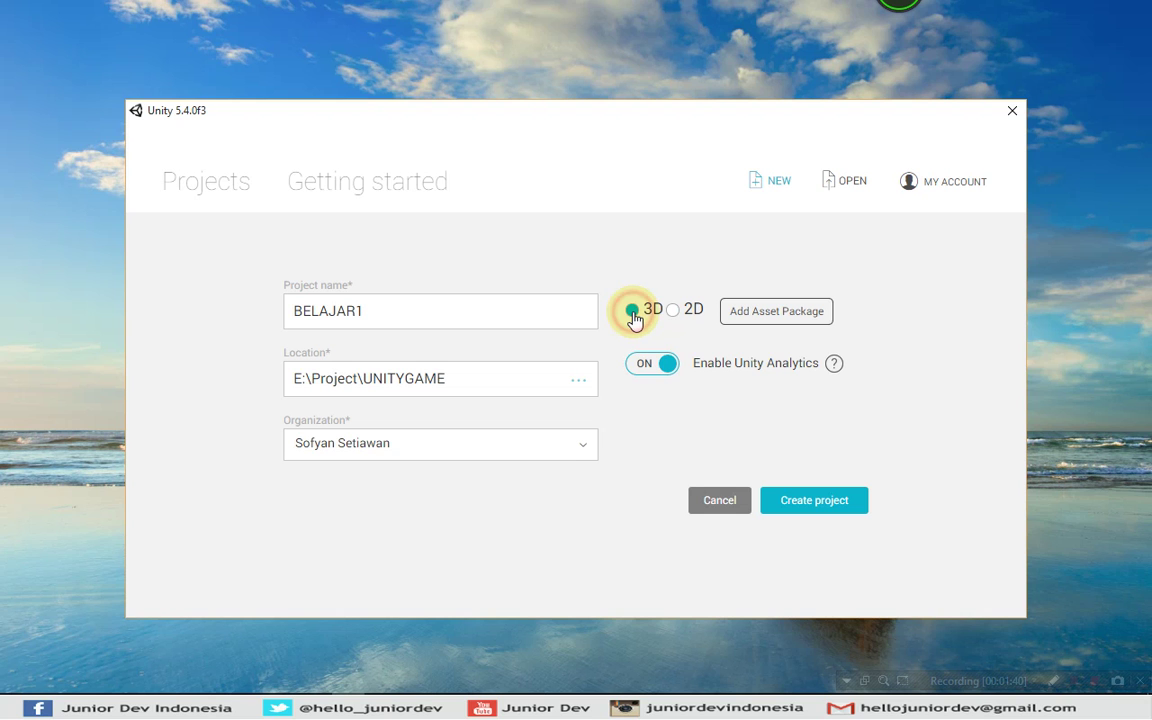
- Check the available asset packages without selecting any, and create the project
{"action": "left_click", "coordinate": [767, 321]}
{"action": "left_click_drag", "start_coordinate": [724, 317], "coordinate": [752, 285]}
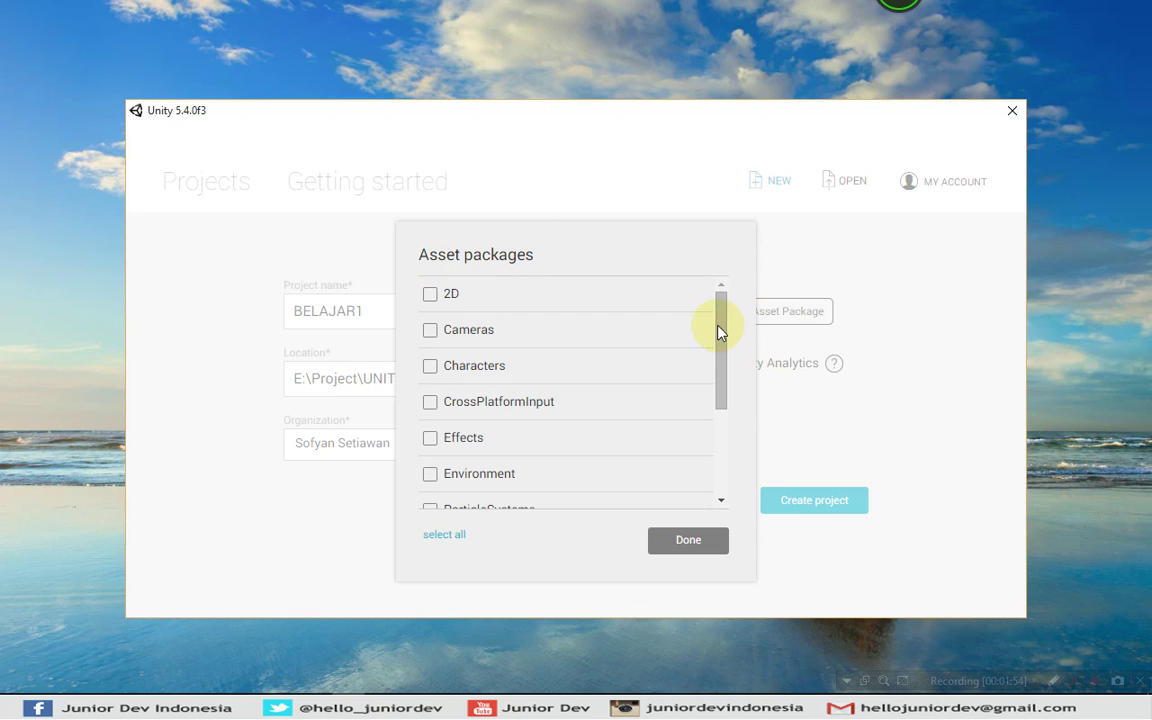
{"action": "left_click_drag", "start_coordinate": [720, 332], "coordinate": [750, 273]}
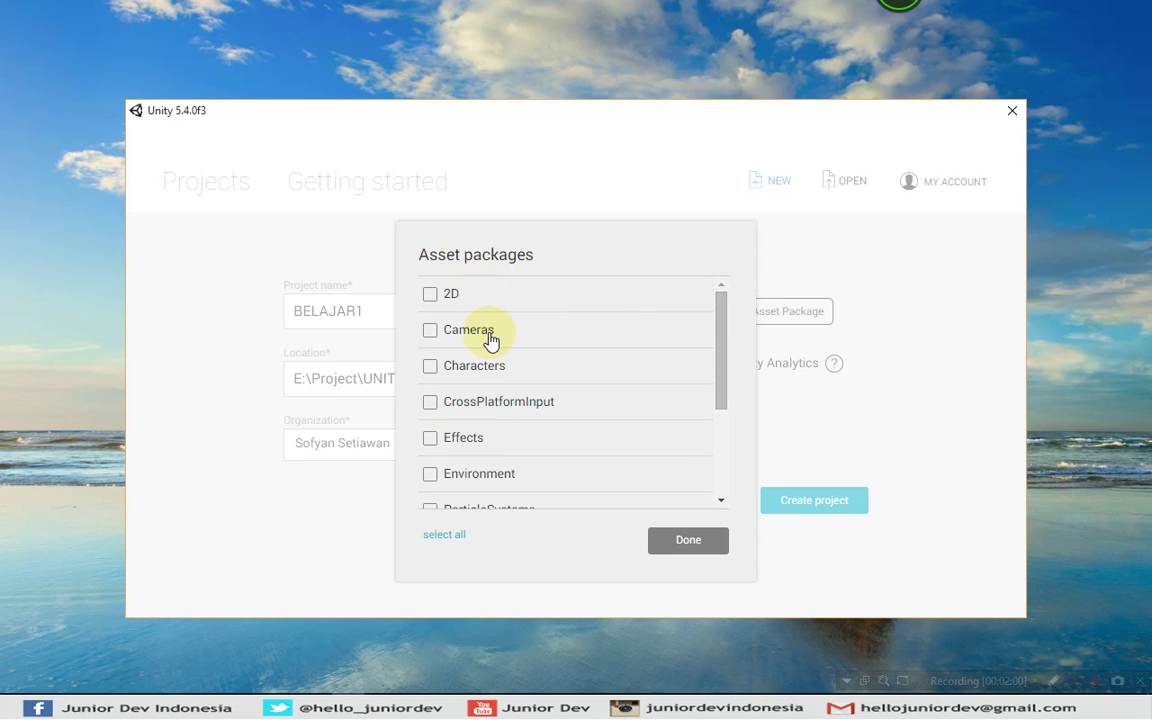
{"action": "left_click", "coordinate": [689, 542]}
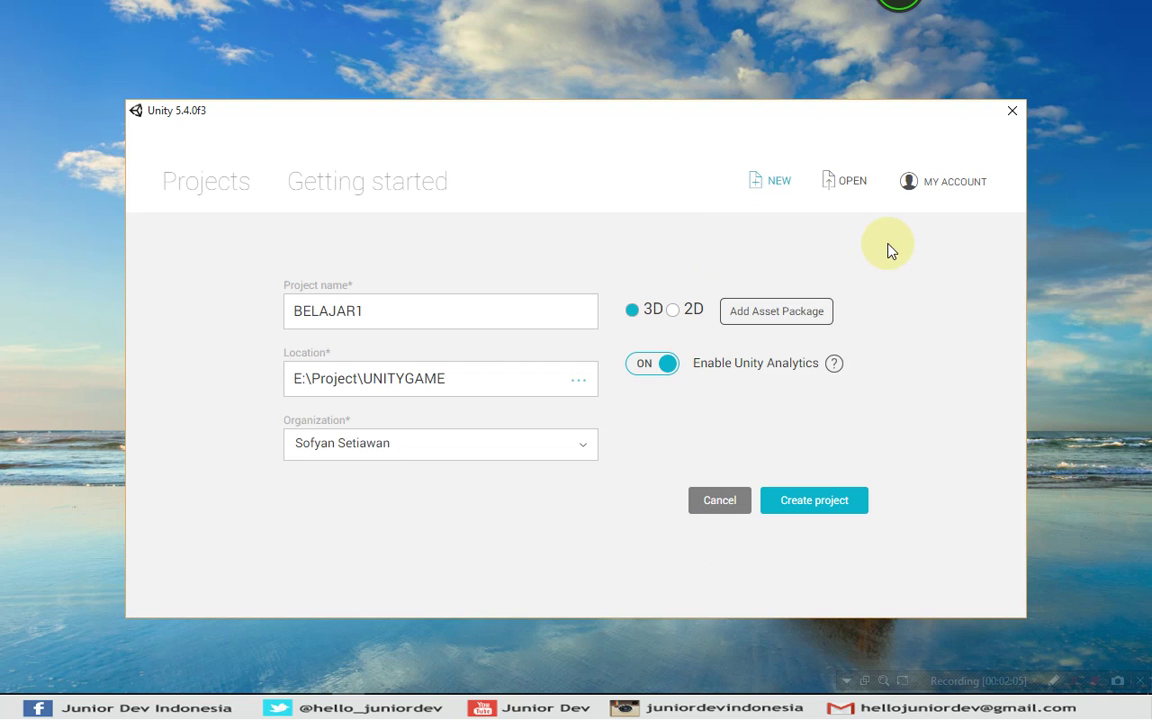
{"action": "left_click", "coordinate": [805, 508]}
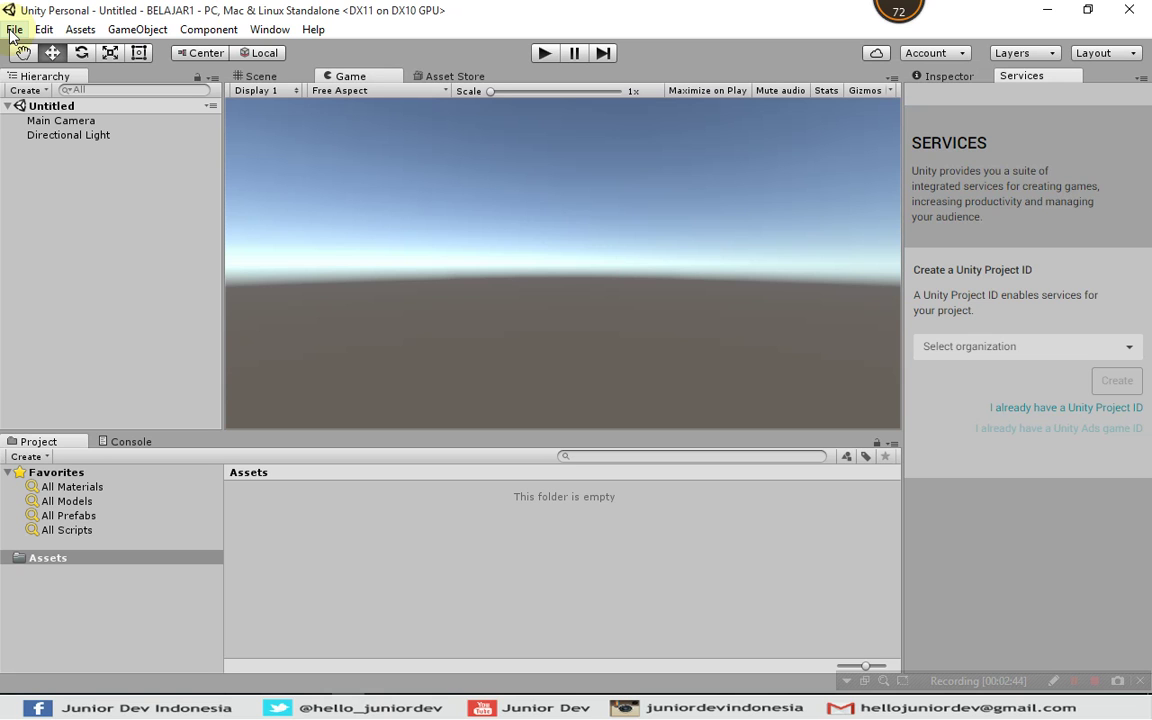
- Examine the editor's available commands for files, editing, assets, game objects, components, windows and help
{"action": "left_click", "coordinate": [14, 30]}
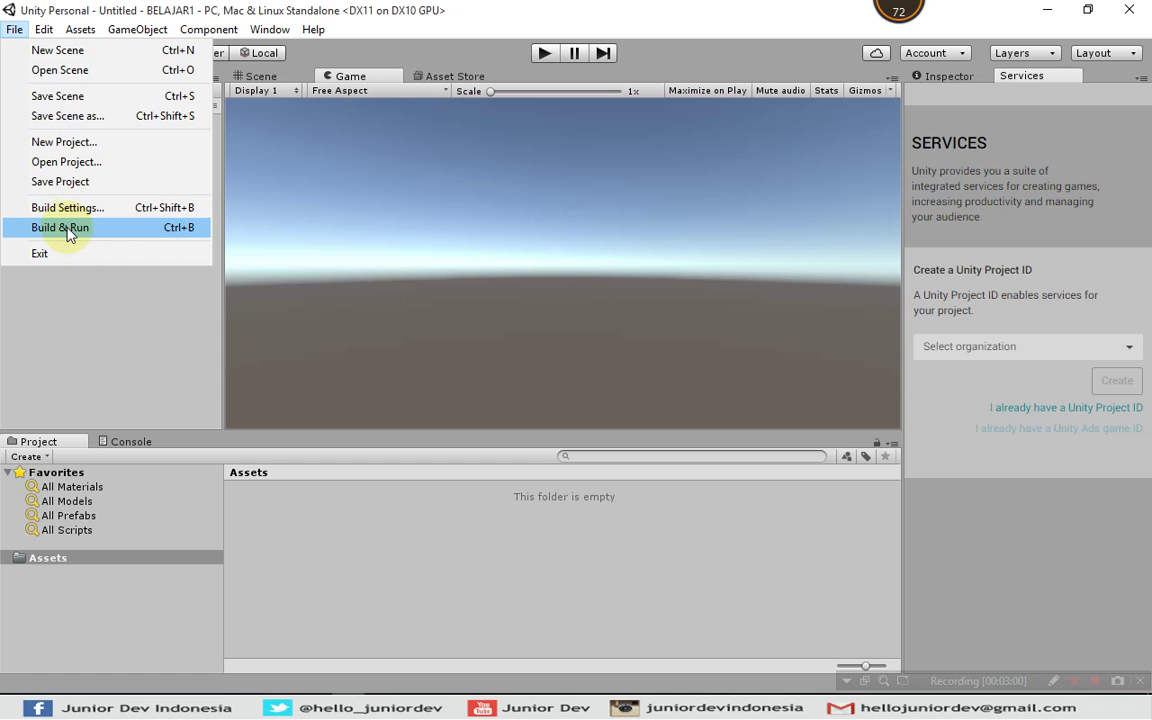
{"action": "mouse_move", "coordinate": [48, 34]}
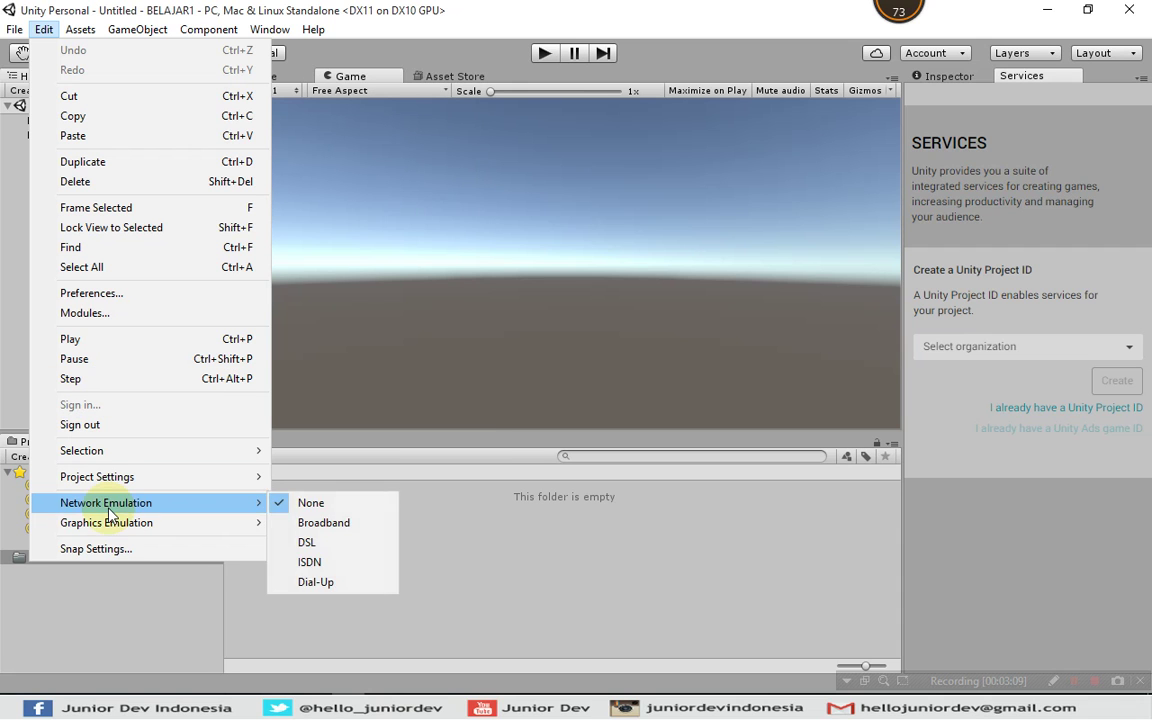
{"action": "mouse_move", "coordinate": [117, 508]}
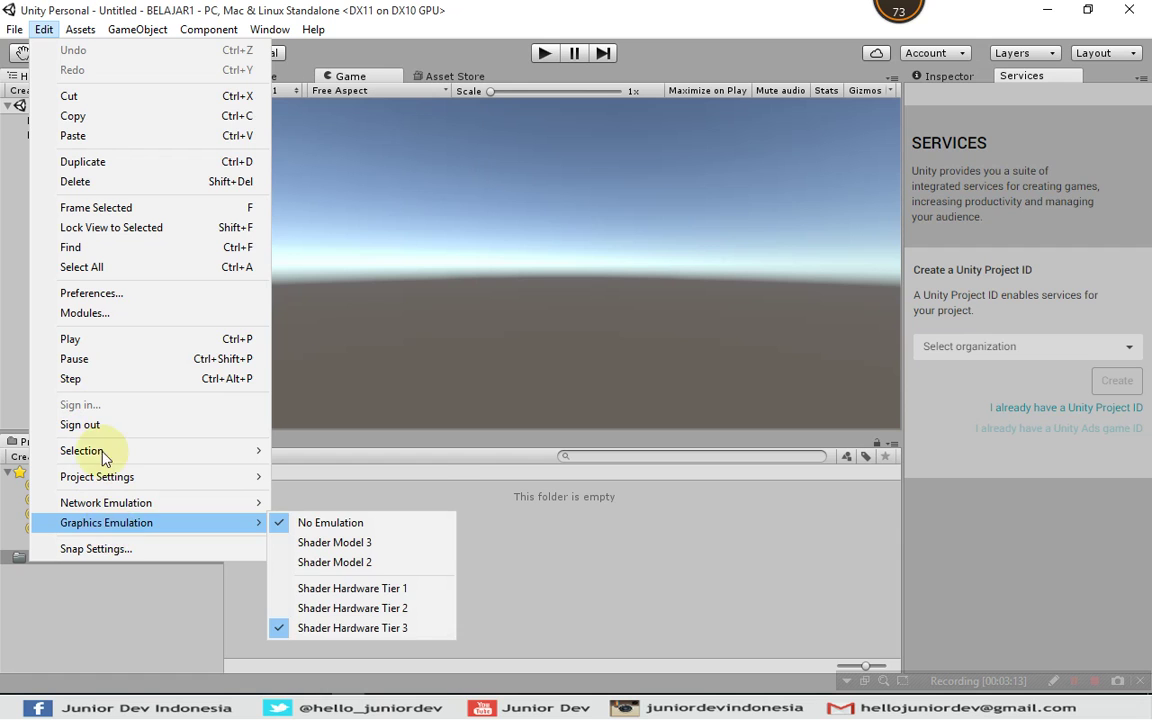
{"action": "mouse_move", "coordinate": [84, 34]}
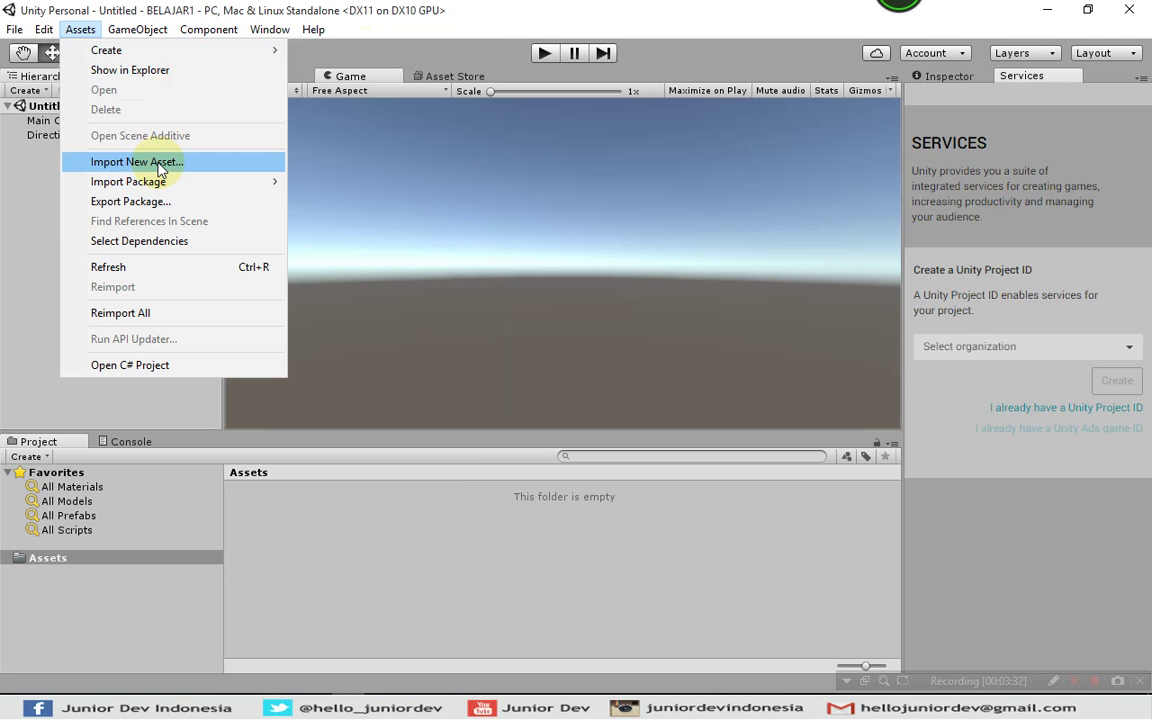
{"action": "mouse_move", "coordinate": [157, 183]}
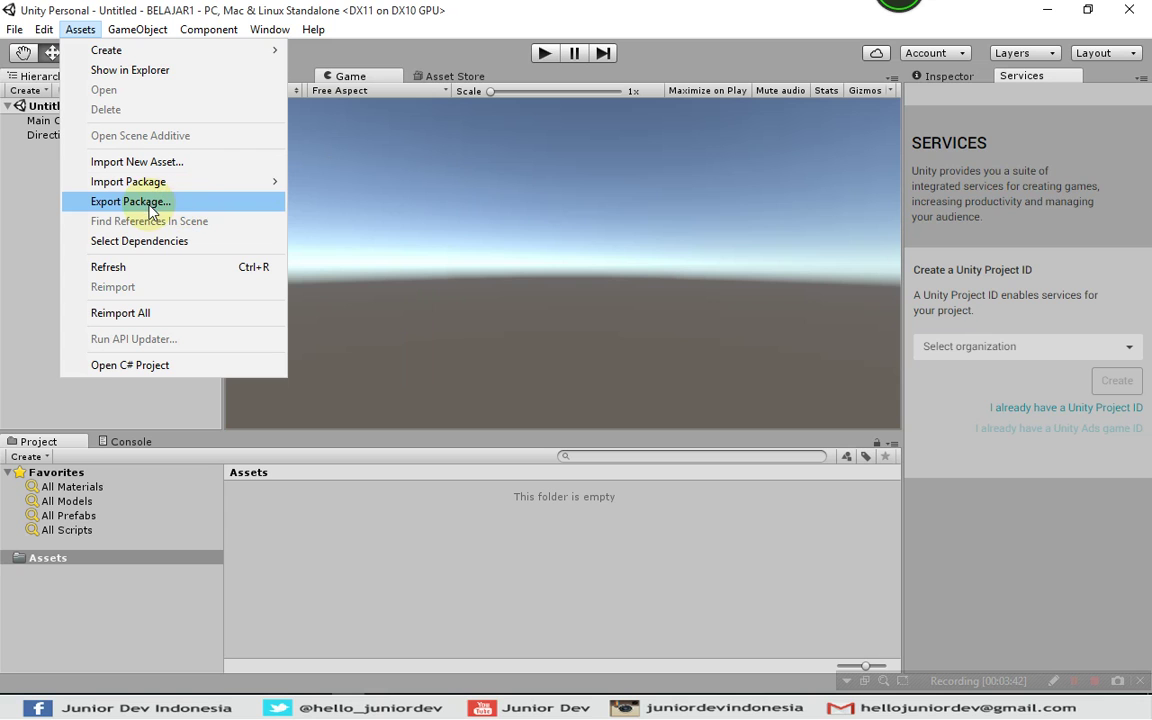
{"action": "left_click", "coordinate": [127, 32]}
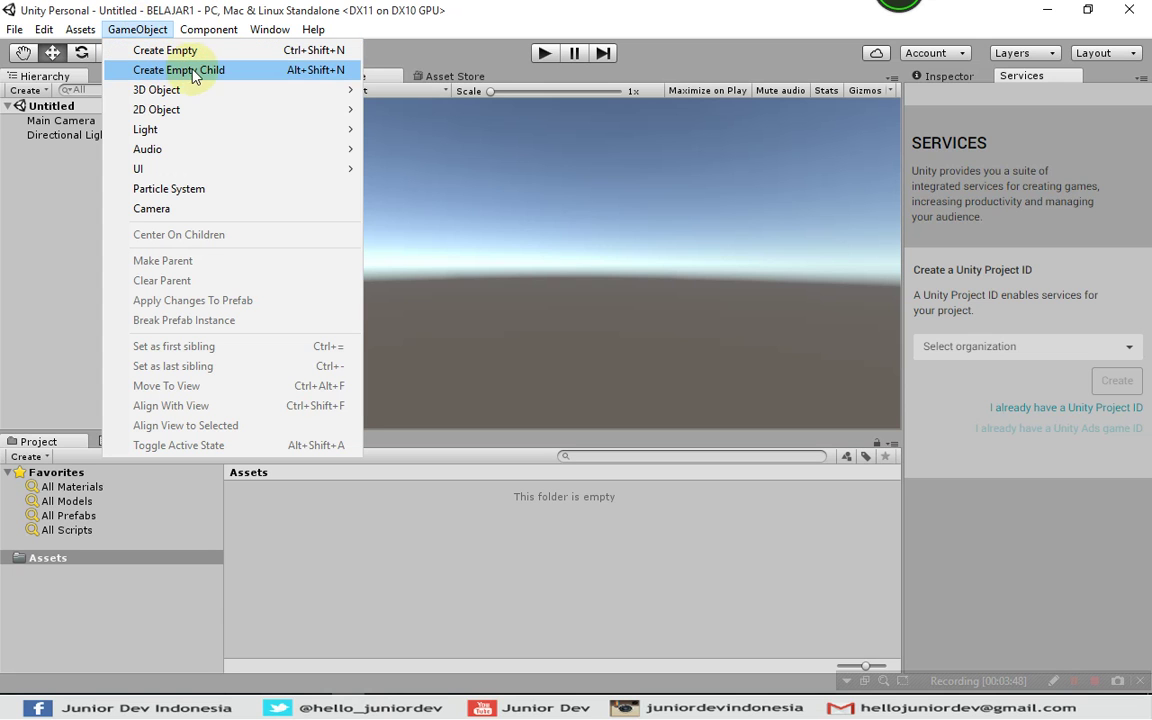
{"action": "mouse_move", "coordinate": [220, 104]}
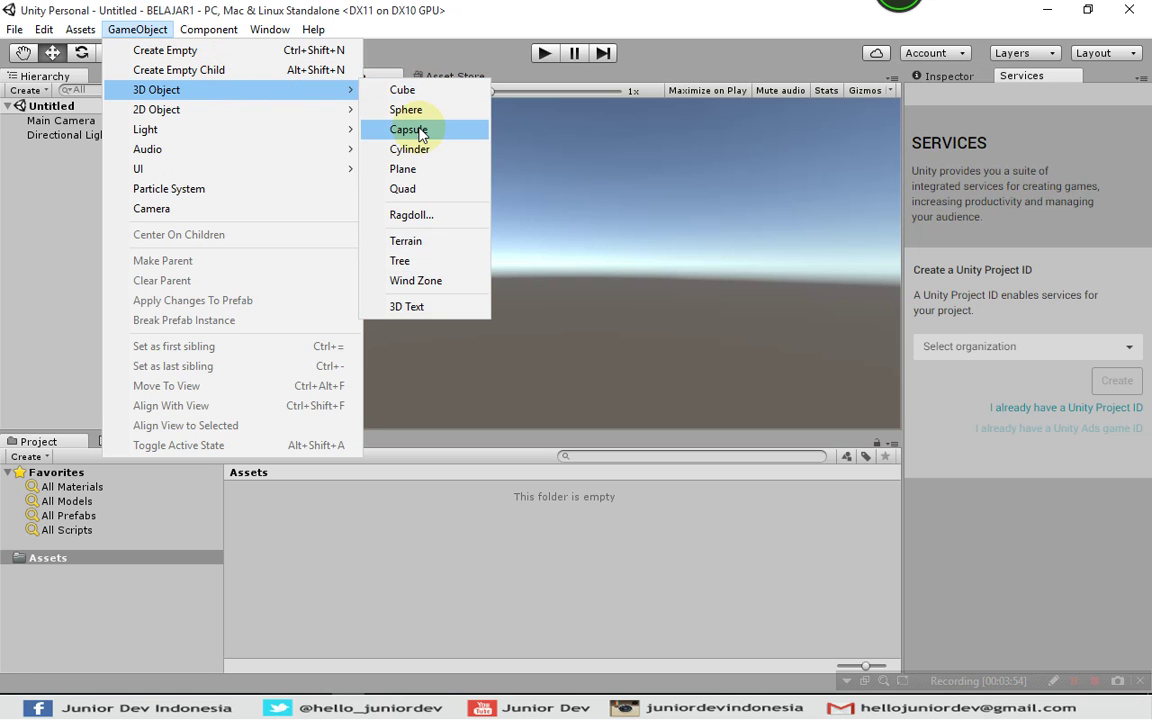
{"action": "mouse_move", "coordinate": [253, 111]}
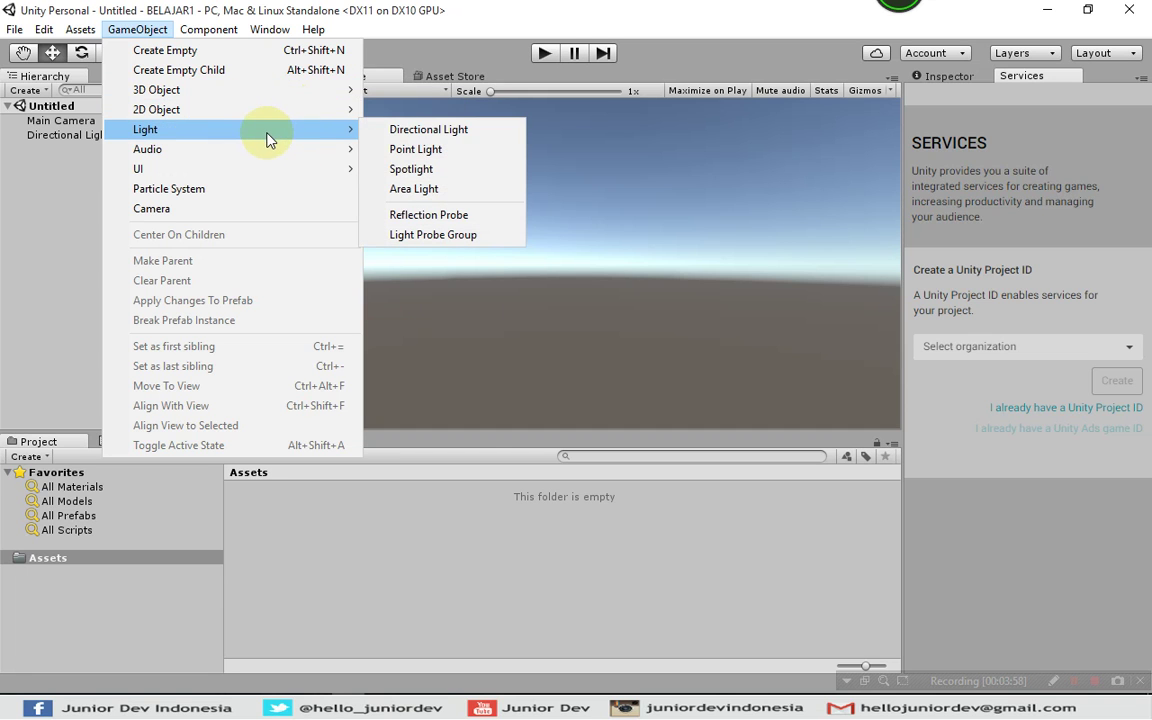
{"action": "mouse_move", "coordinate": [216, 30]}
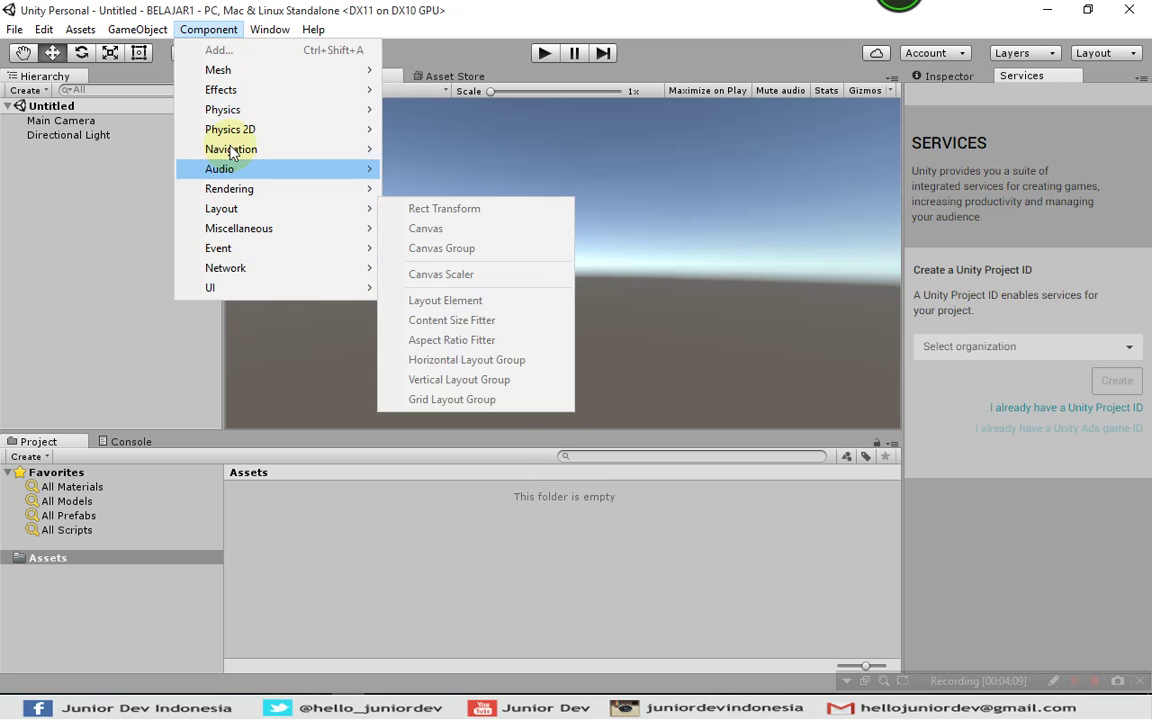
{"action": "mouse_move", "coordinate": [270, 29]}
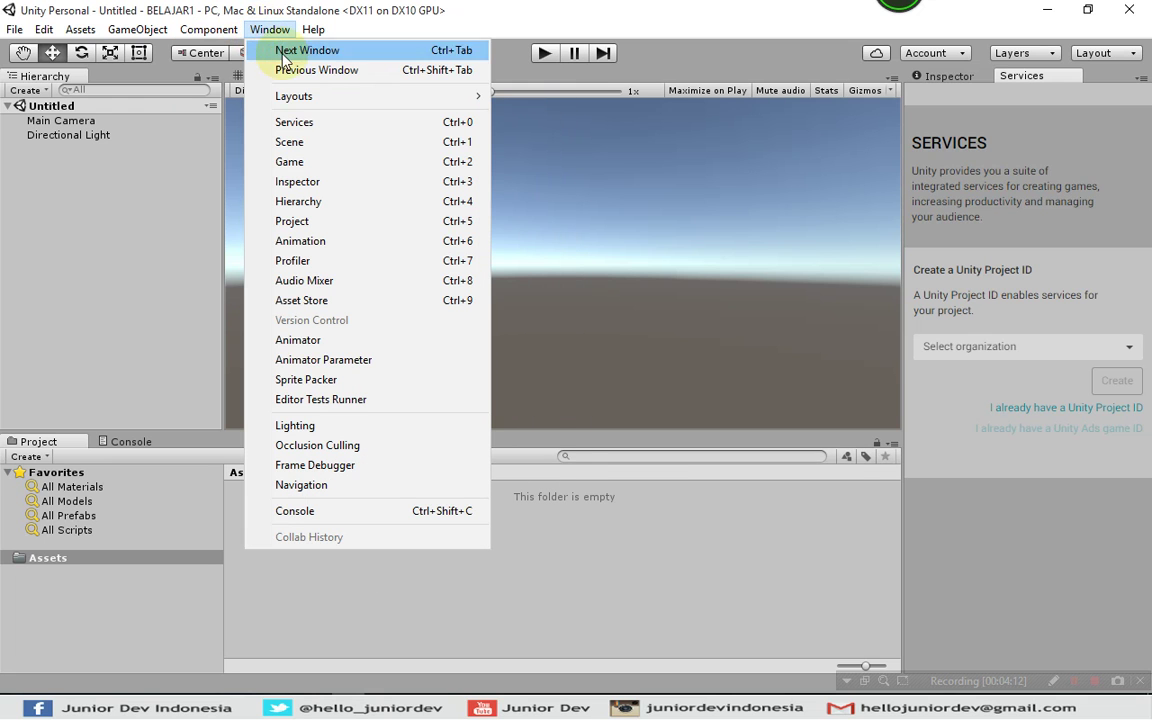
{"action": "mouse_move", "coordinate": [391, 103]}
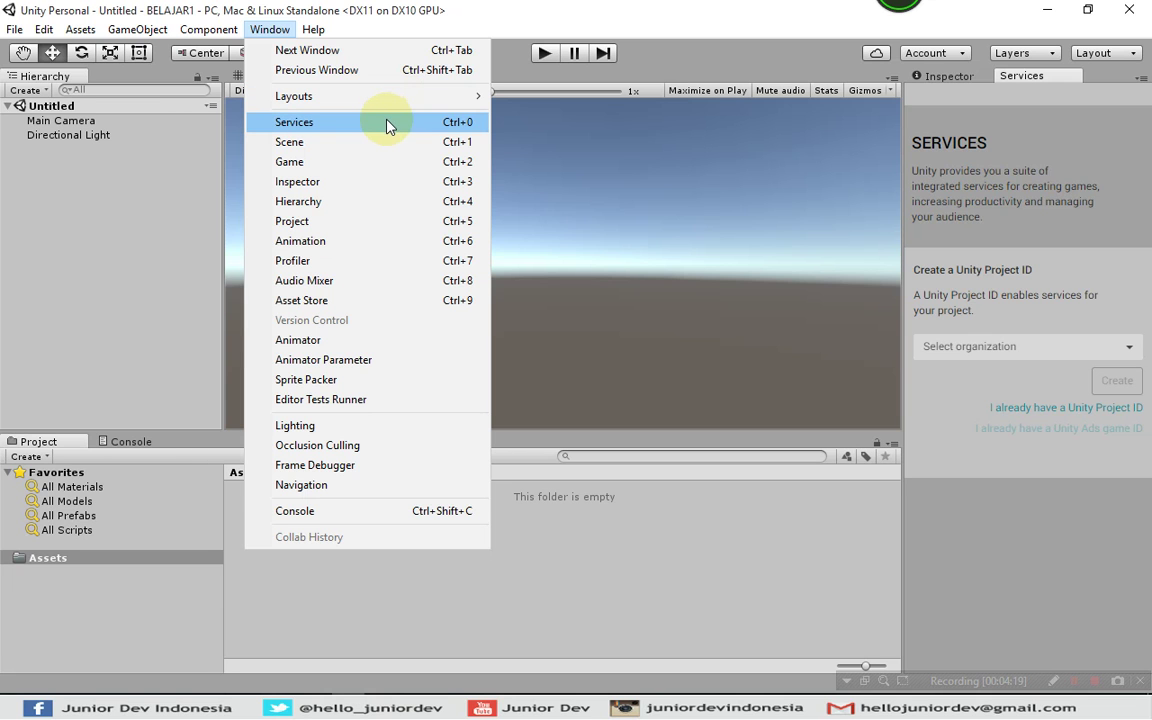
{"action": "mouse_move", "coordinate": [323, 30]}
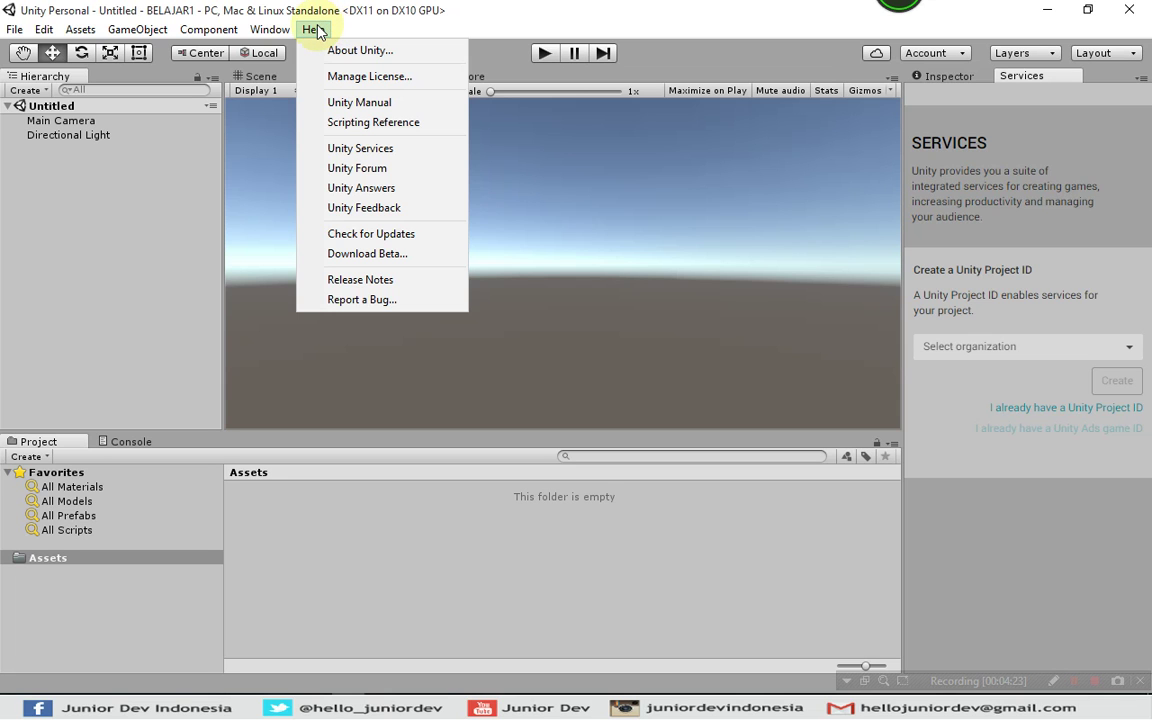
{"action": "left_click", "coordinate": [316, 30]}
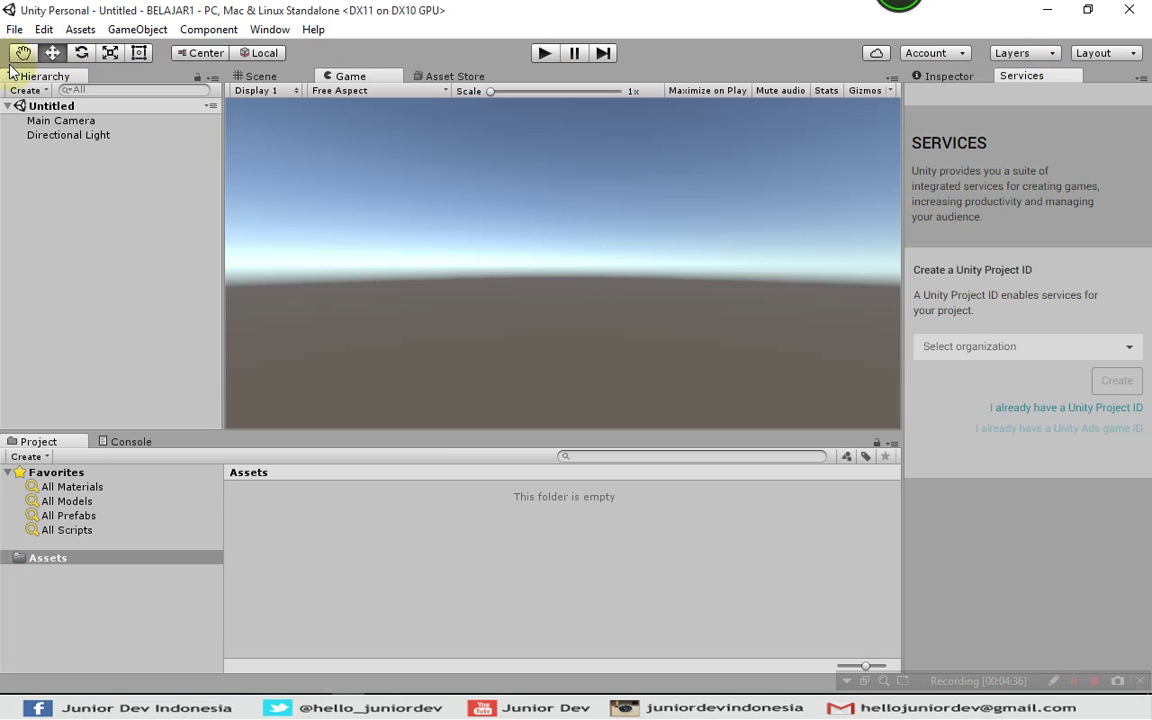
- Look over the Move, Rotate, Scale and Rect transform tools
{"action": "left_click", "coordinate": [53, 54]}
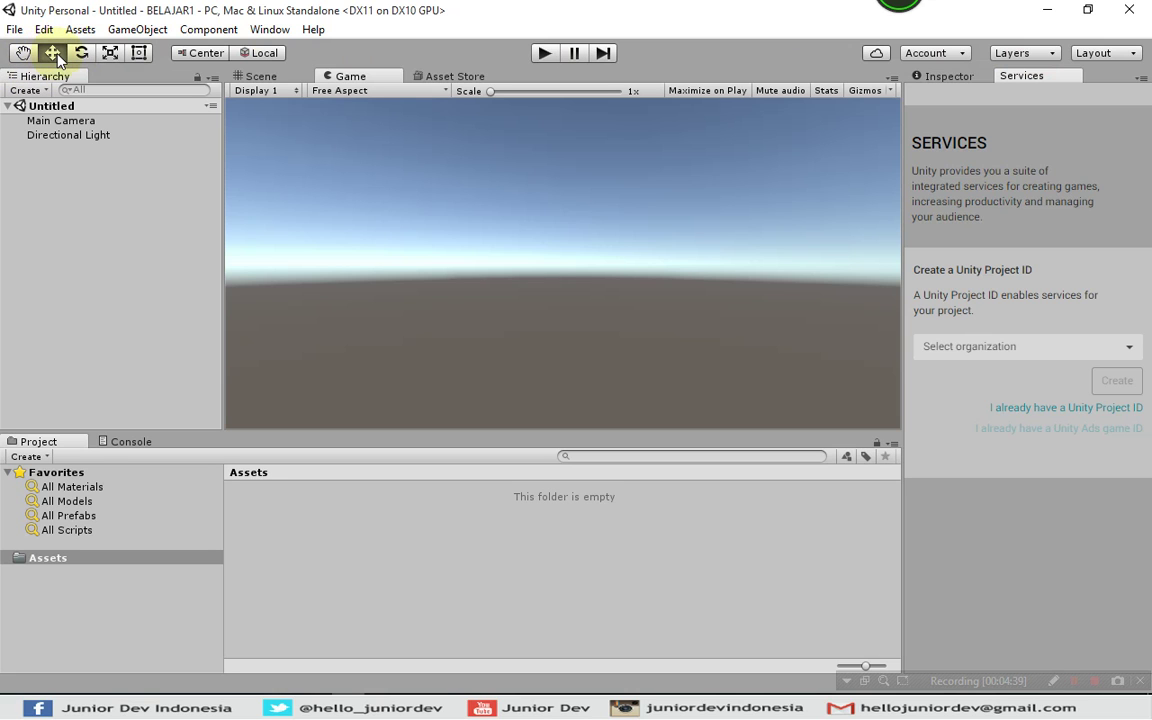
{"action": "left_click", "coordinate": [86, 54]}
{"action": "left_click", "coordinate": [110, 55]}
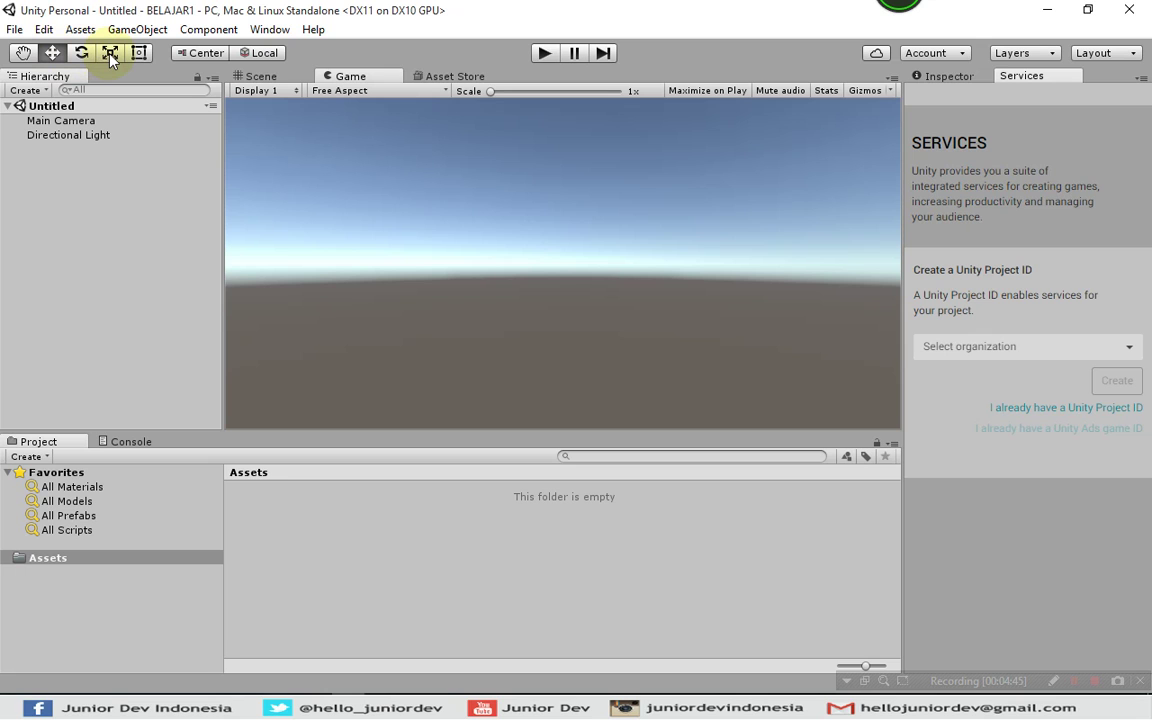
{"action": "left_click", "coordinate": [138, 54]}
- Review the account options, the layer visibility list and the available editor layouts
{"action": "left_click", "coordinate": [943, 56]}
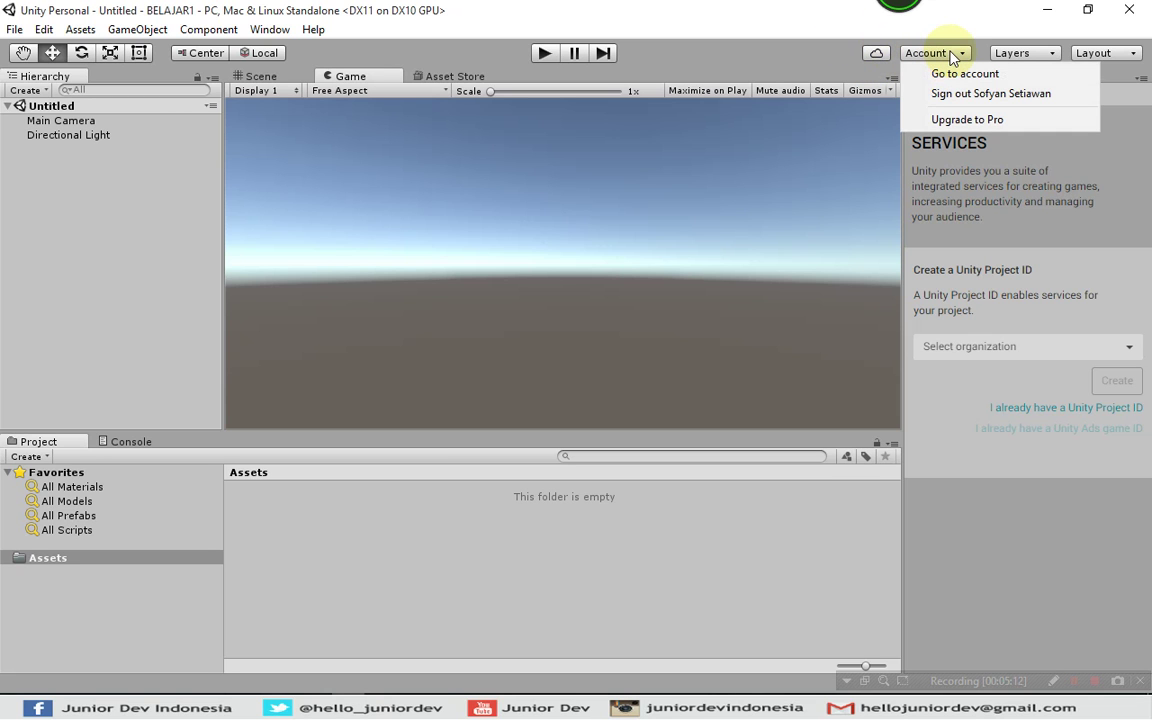
{"action": "left_click", "coordinate": [1028, 57]}
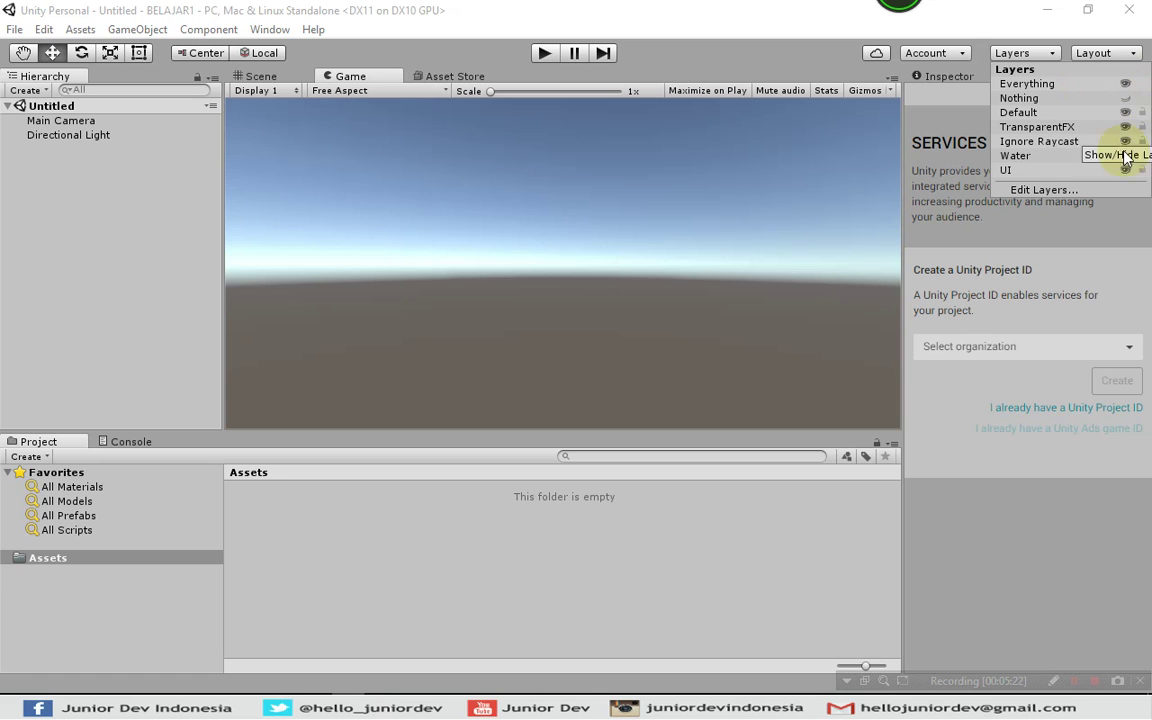
{"action": "left_click", "coordinate": [1093, 52]}
{"action": "left_click", "coordinate": [1095, 54]}
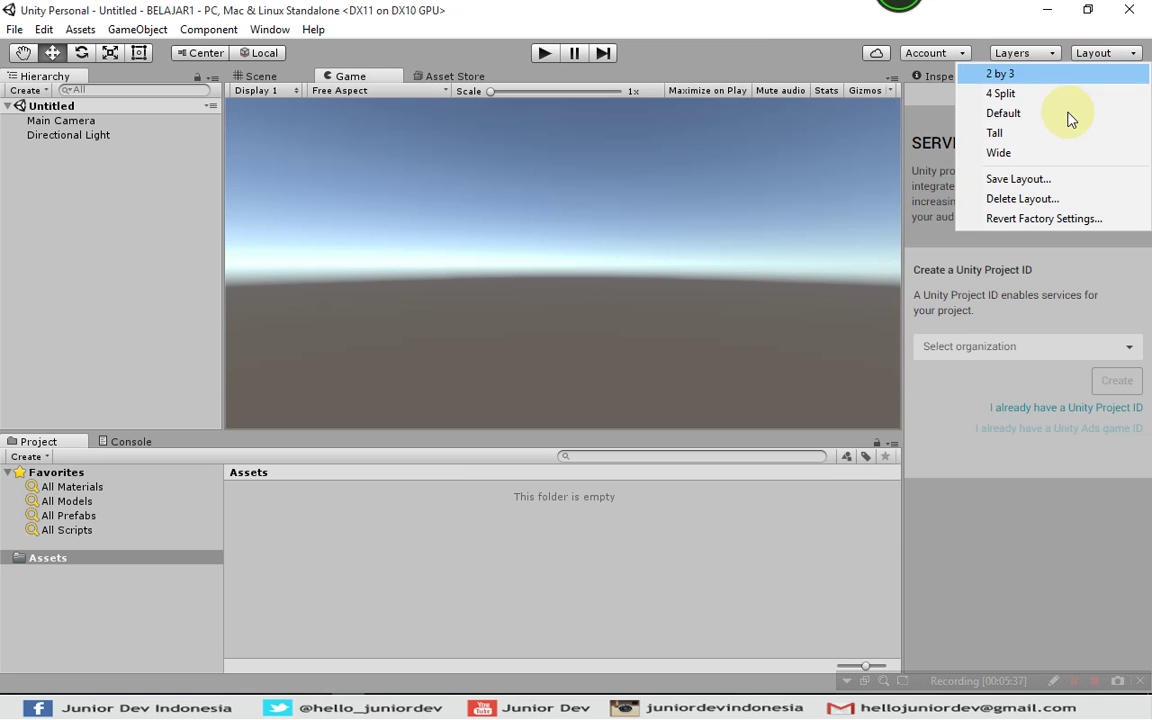
{"action": "left_click", "coordinate": [1112, 55]}
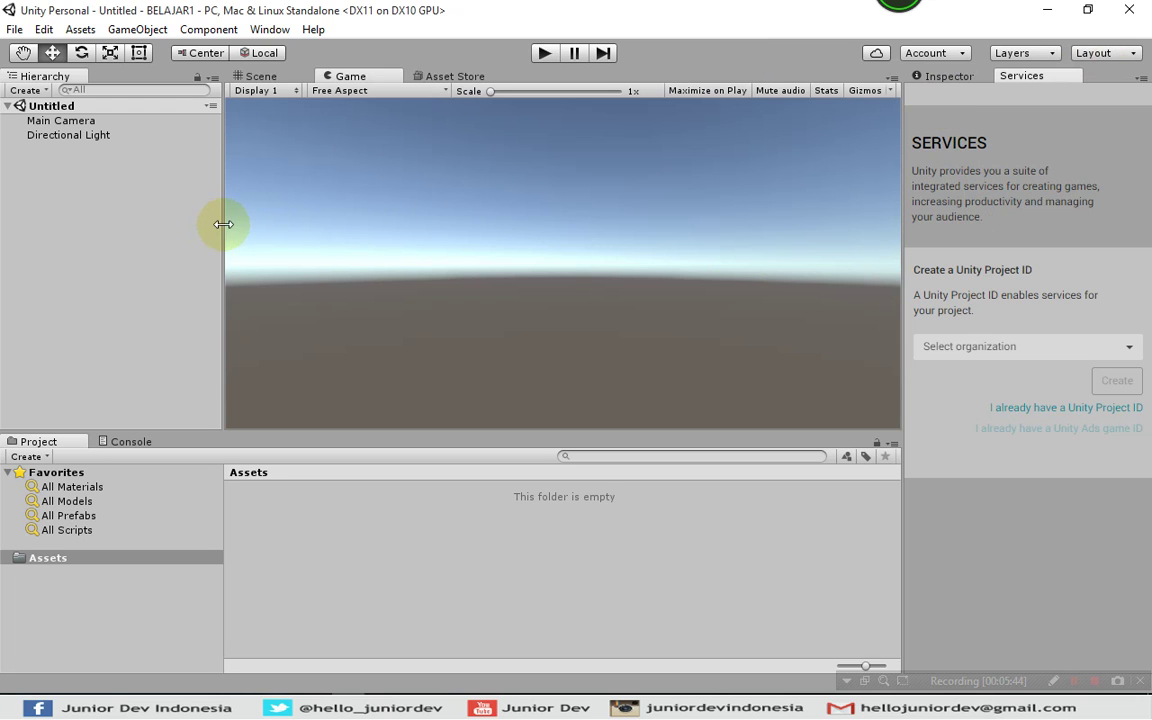
- Look over the Scene view and its object search field
{"action": "left_click", "coordinate": [260, 76]}
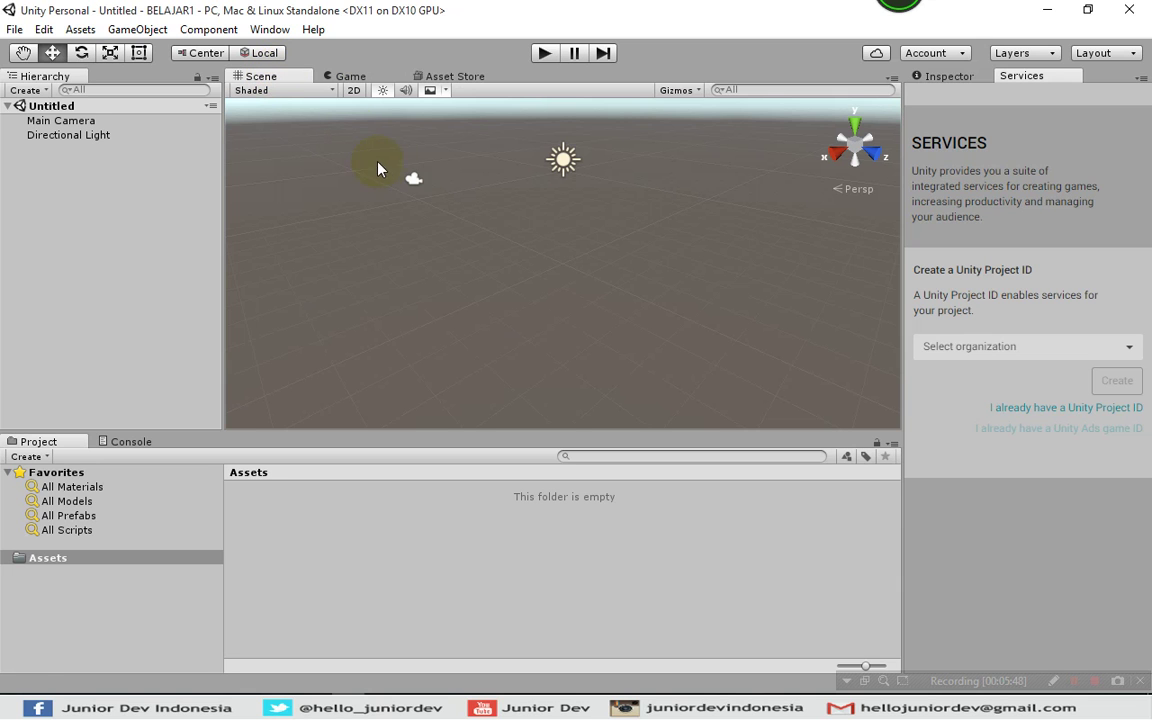
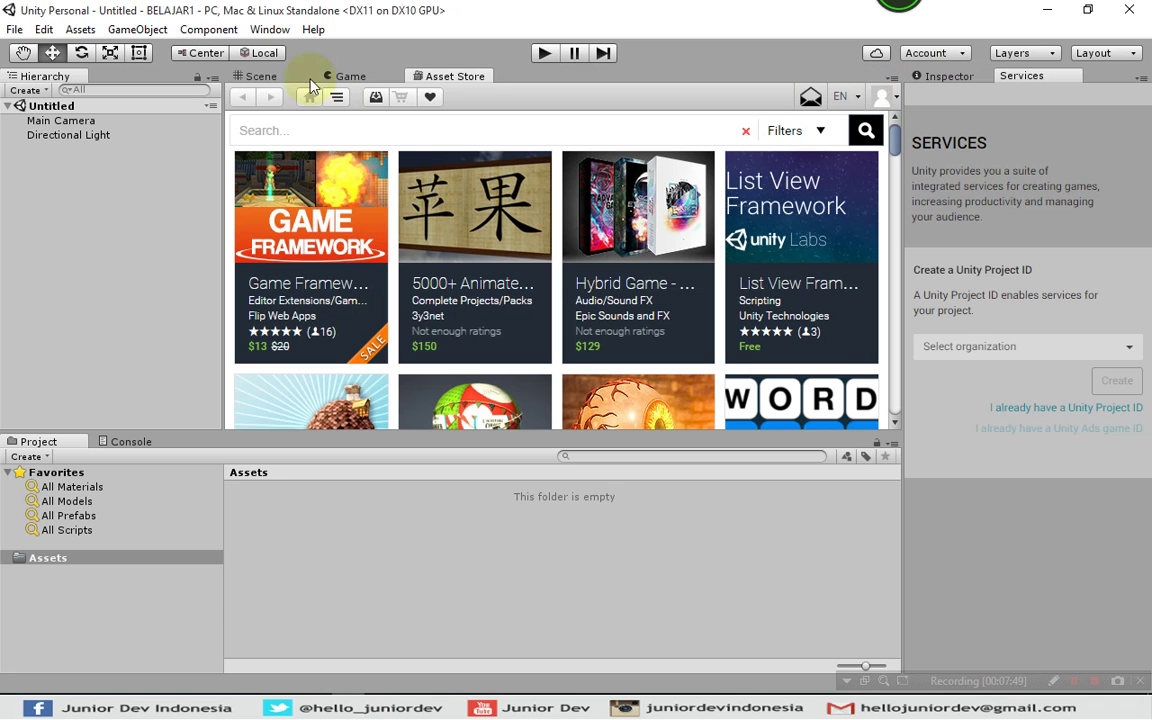
{"action": "left_click", "coordinate": [261, 78]}
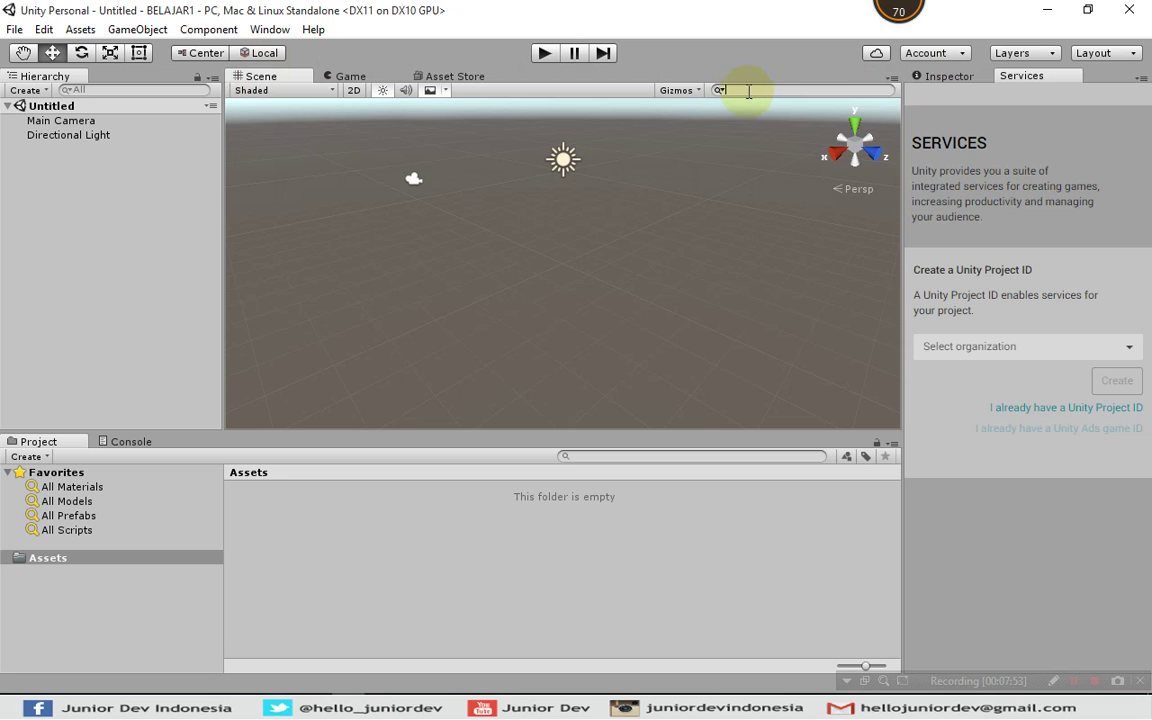
{"action": "left_click", "coordinate": [744, 88]}
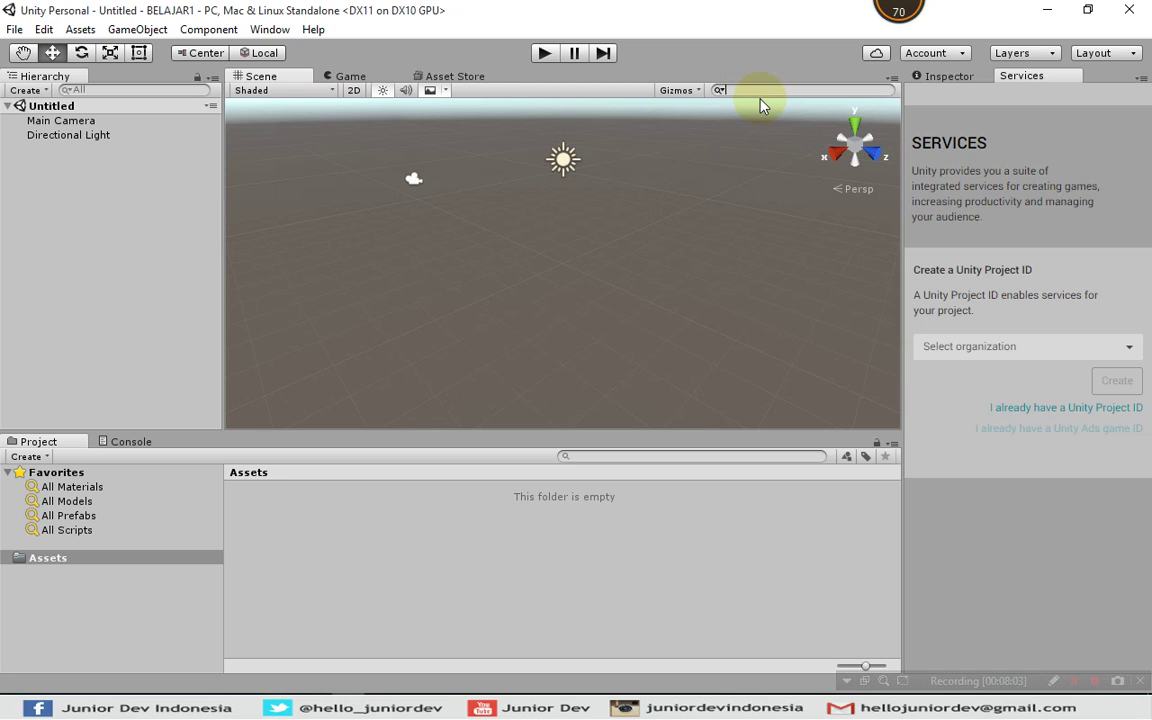
{"action": "left_click", "coordinate": [730, 91]}
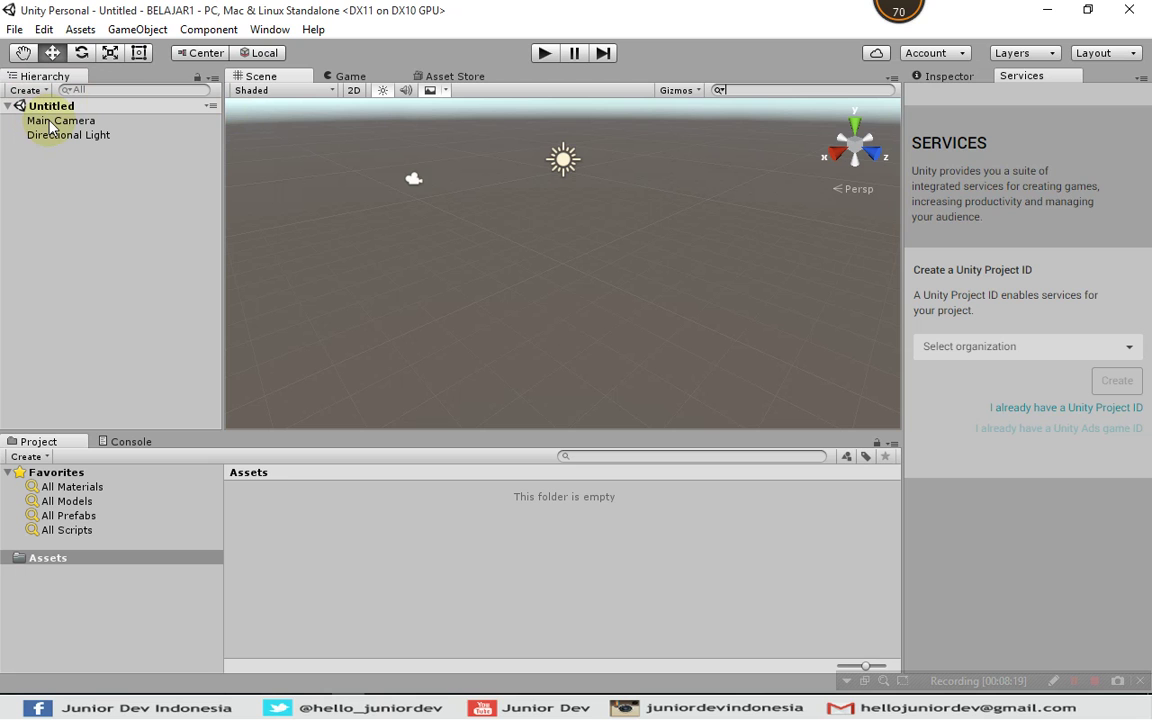
- Select the Main Camera and the Directional Light alternately to compare how each is shown in the scene
{"action": "left_click", "coordinate": [50, 121]}
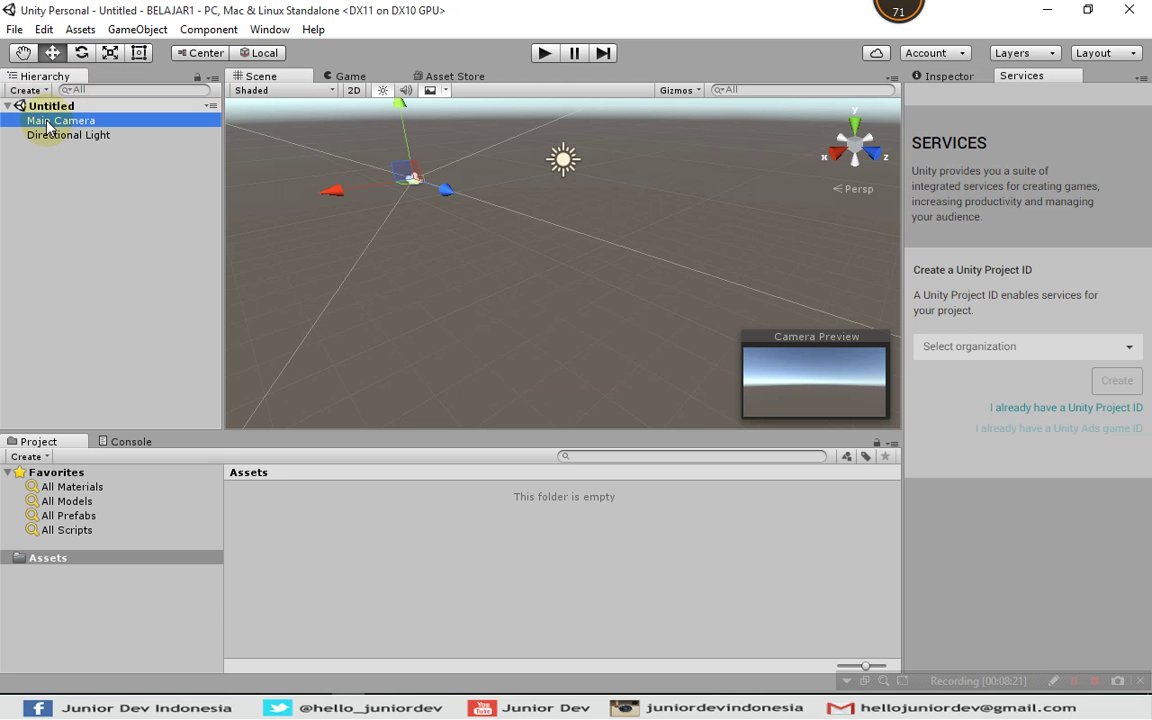
{"action": "left_click", "coordinate": [46, 138]}
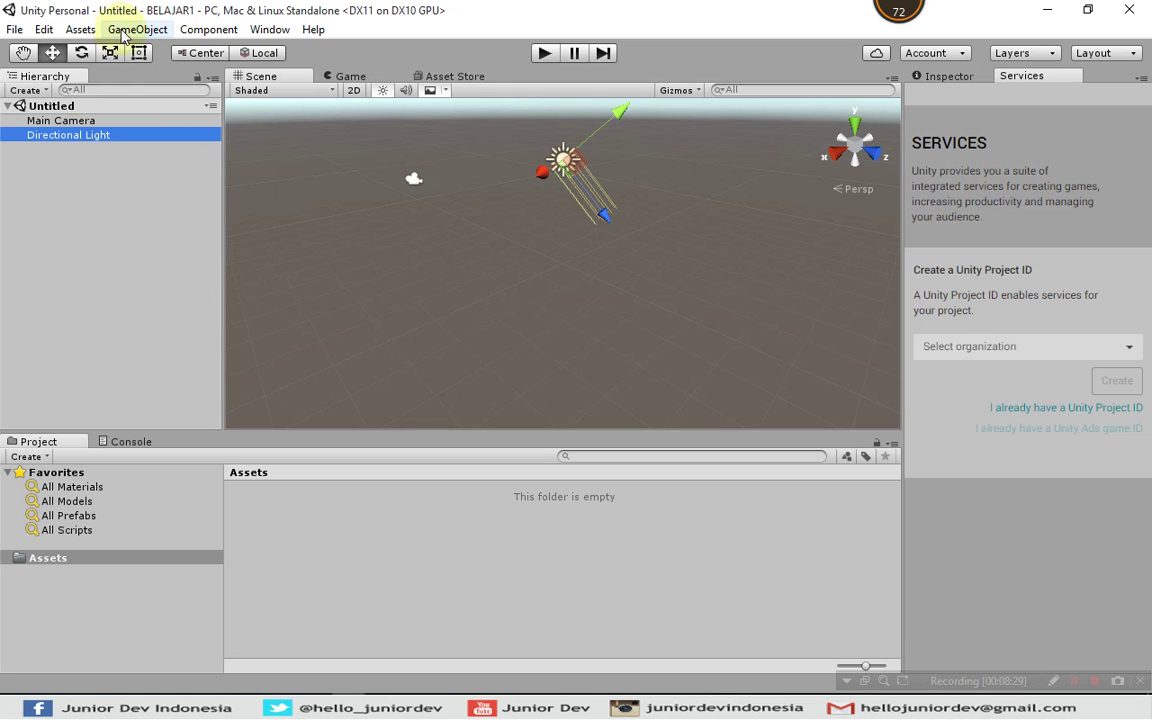
{"action": "left_click", "coordinate": [76, 122]}
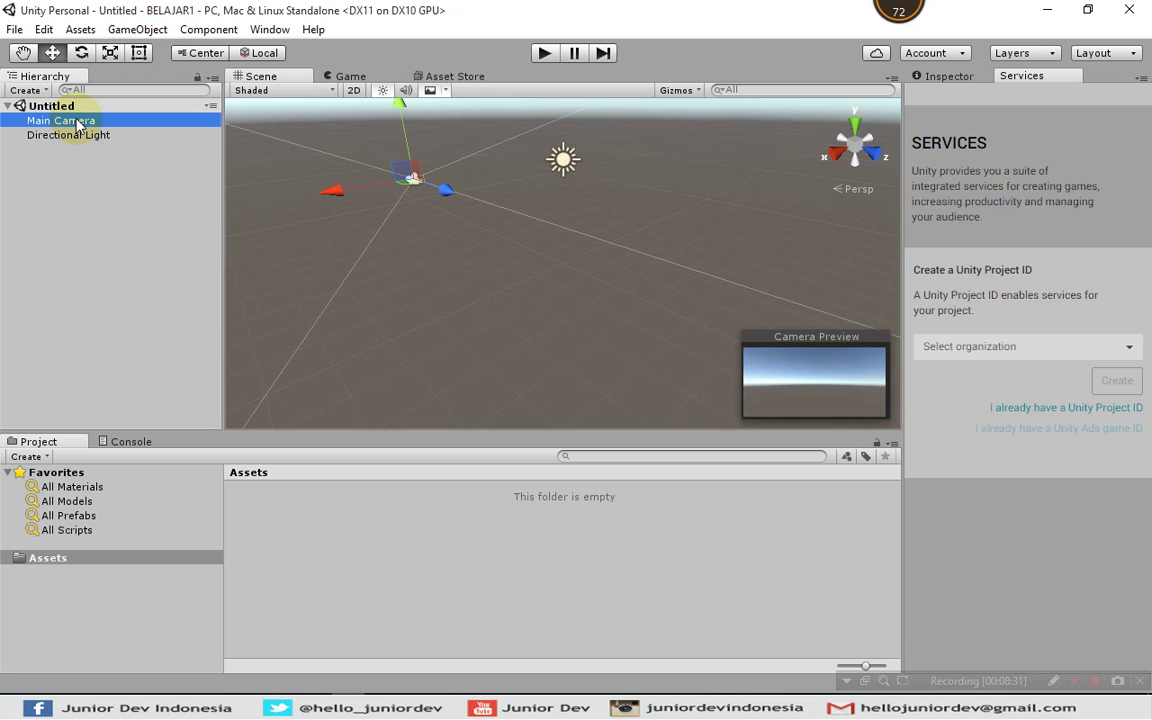
{"action": "left_click", "coordinate": [80, 134]}
{"action": "left_click", "coordinate": [75, 120]}
{"action": "left_click", "coordinate": [80, 138]}
{"action": "left_click", "coordinate": [76, 120]}
{"action": "left_click", "coordinate": [80, 134]}
{"action": "left_click", "coordinate": [76, 121]}
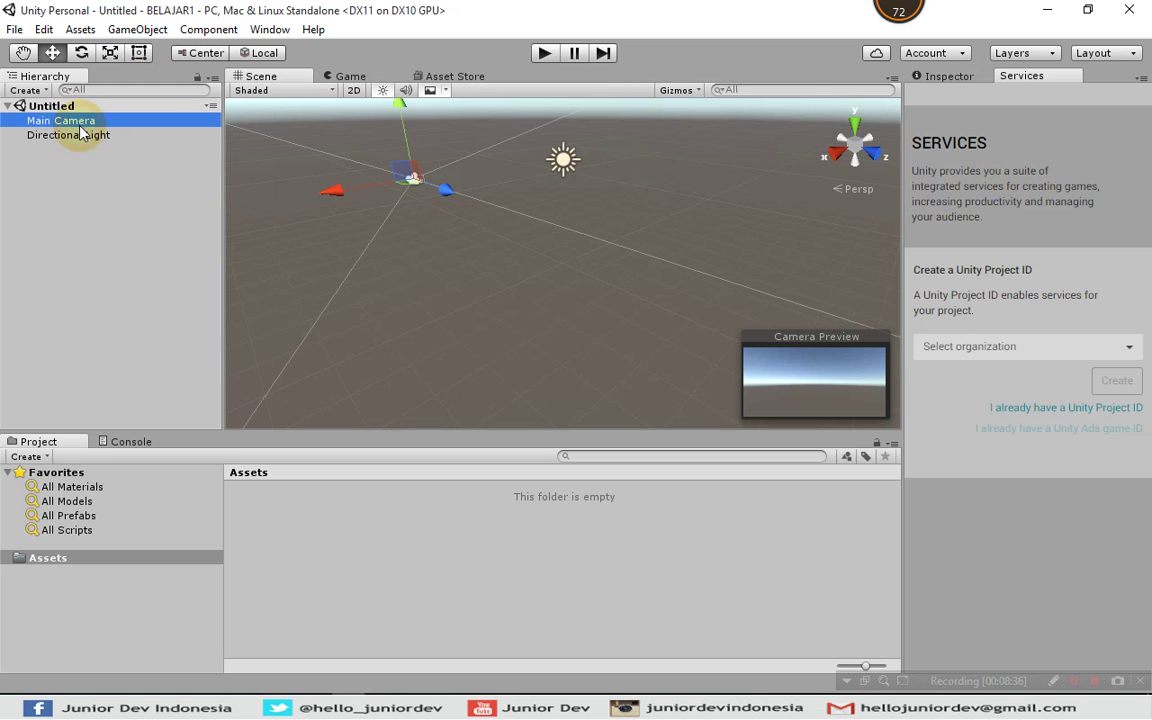
- Review the object types that can be created in the Hierarchy, such as the 3D objects, without adding any
{"action": "left_click", "coordinate": [33, 91]}
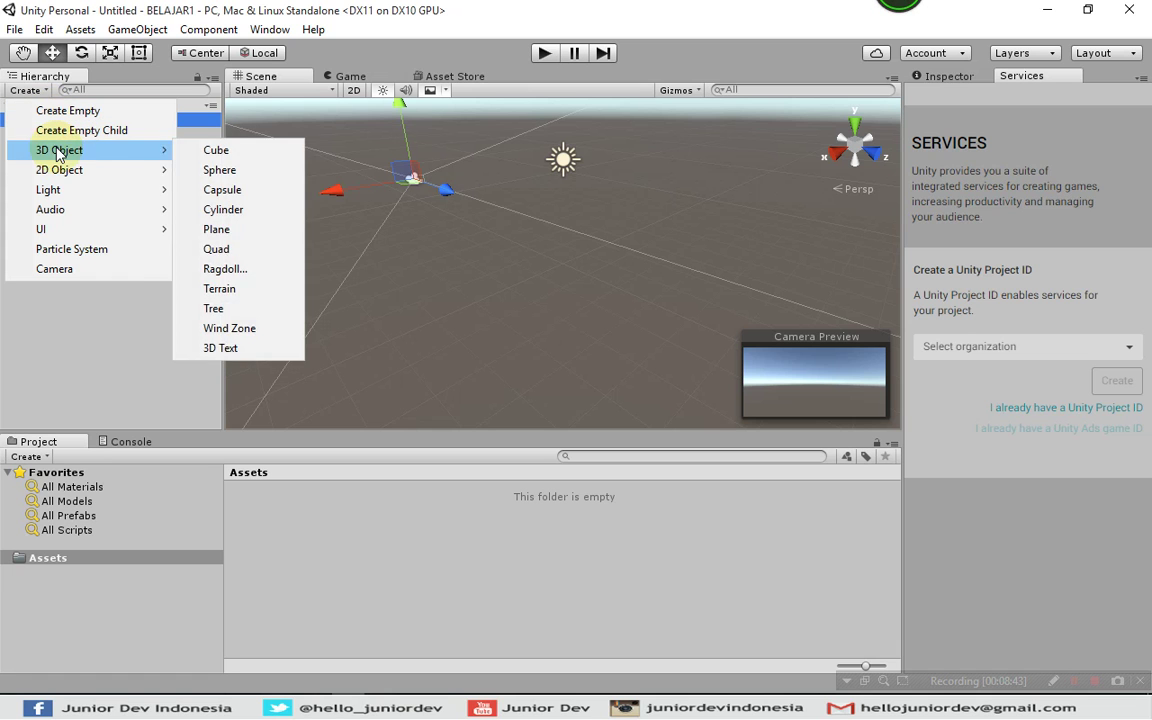
{"action": "mouse_move", "coordinate": [130, 152]}
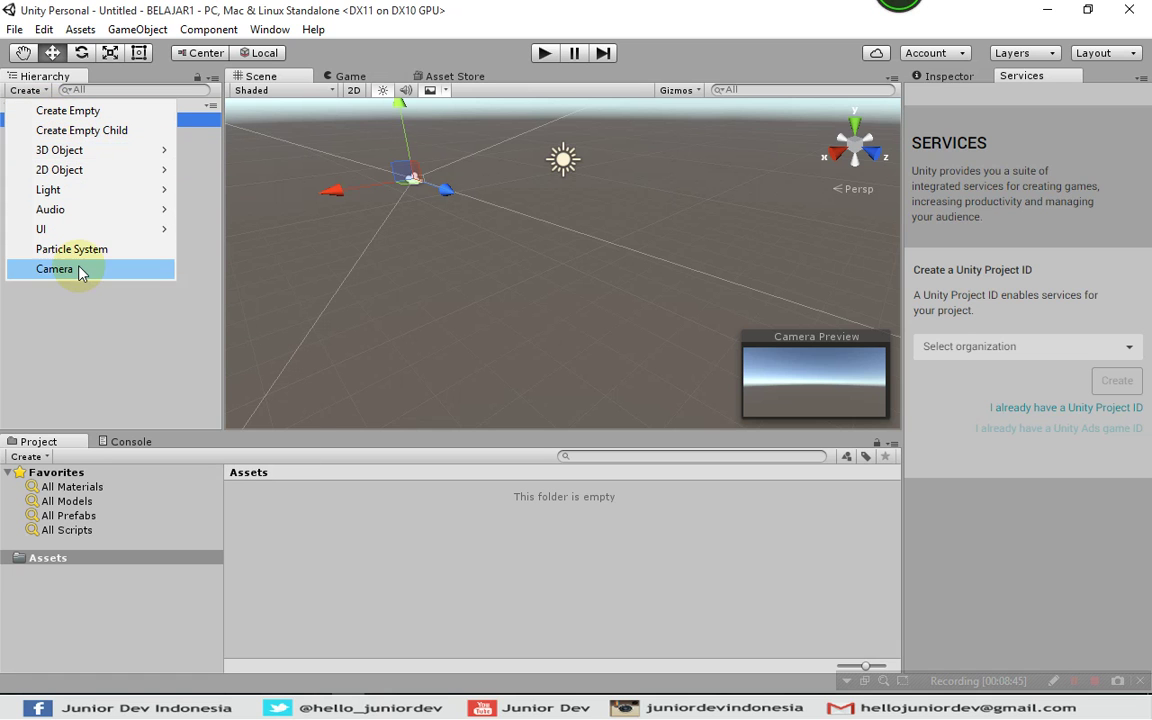
{"action": "left_click", "coordinate": [62, 330]}
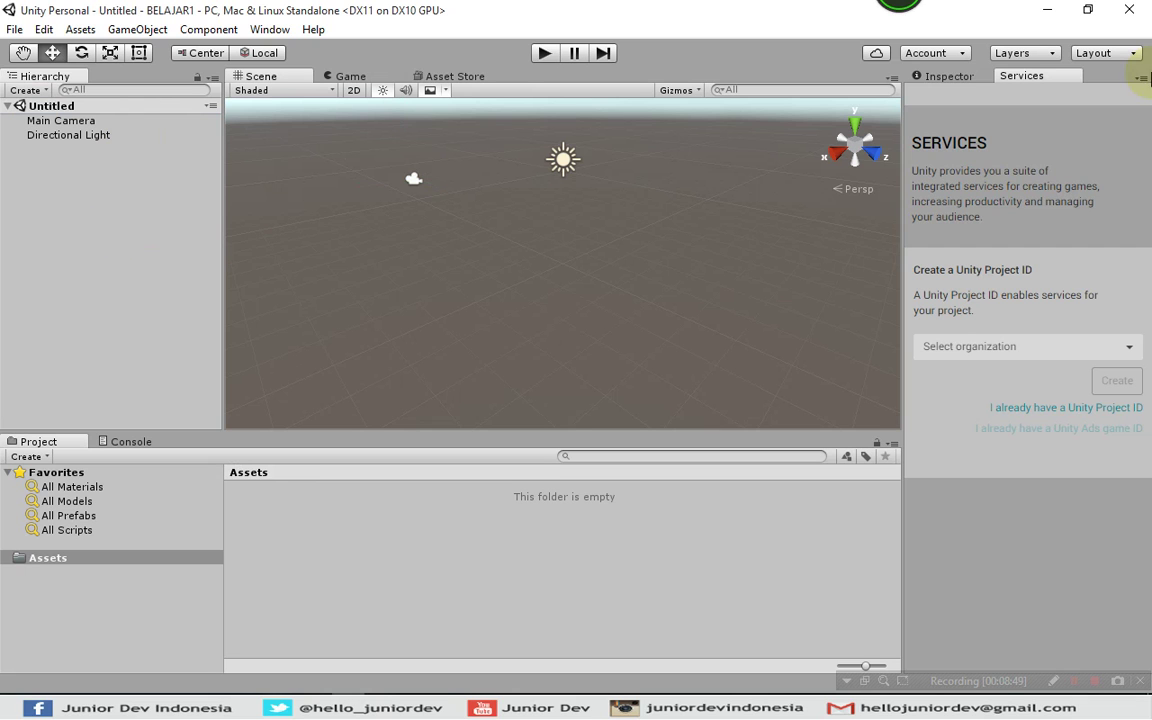
- Examine the Main Camera's properties in the Inspector and look at the Services options
{"action": "left_click", "coordinate": [937, 77]}
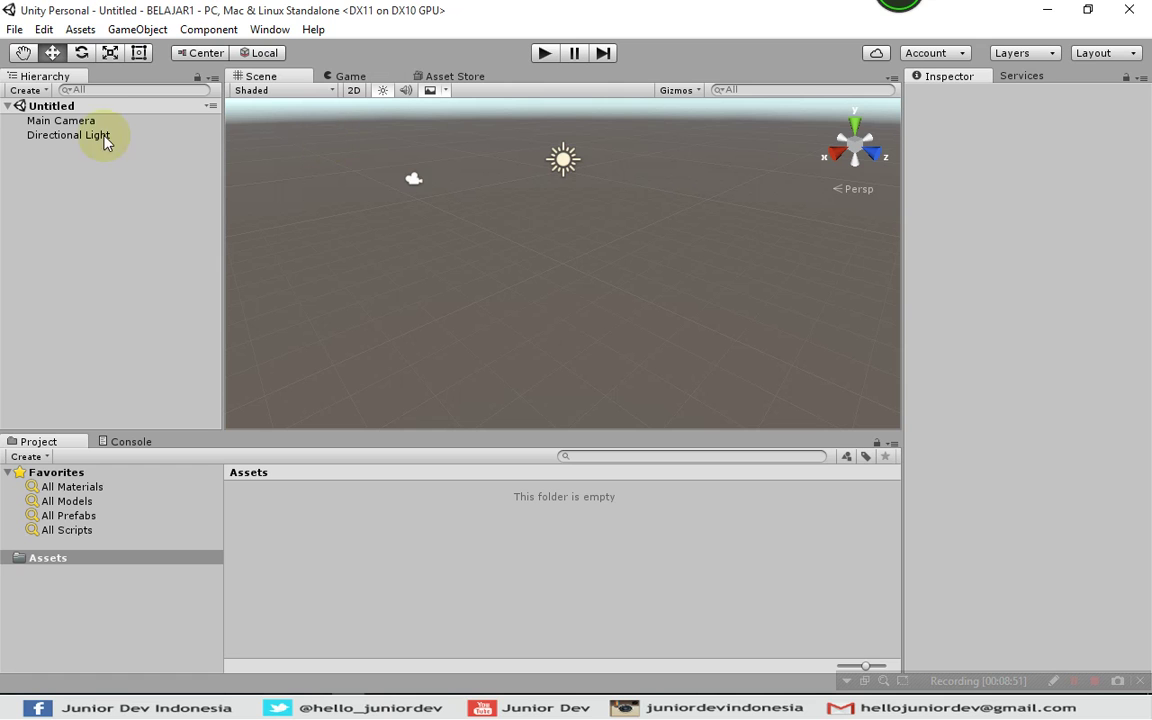
{"action": "left_click", "coordinate": [88, 121]}
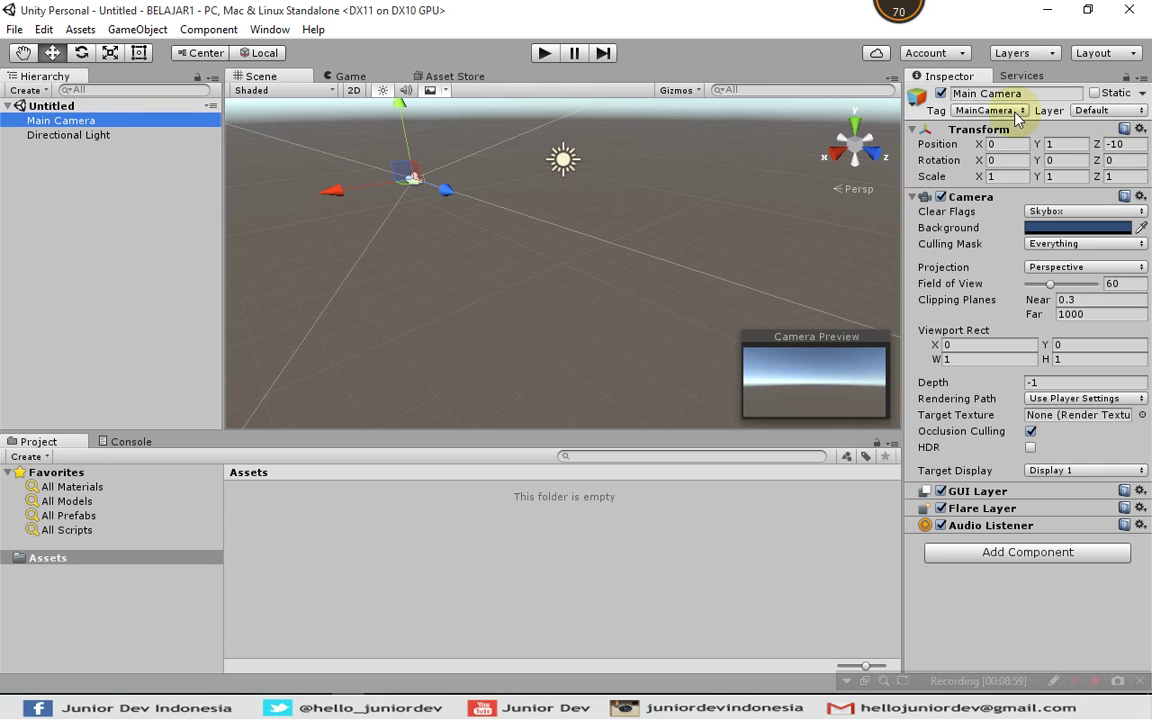
{"action": "left_click", "coordinate": [58, 127]}
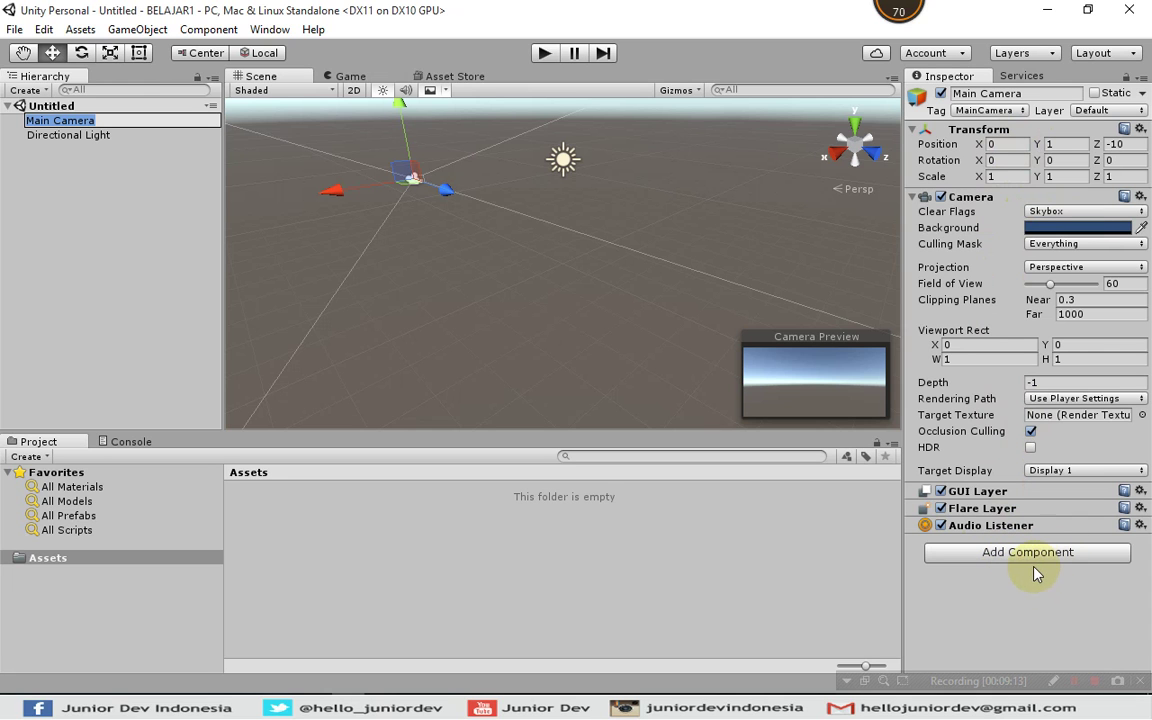
{"action": "left_click", "coordinate": [1021, 77]}
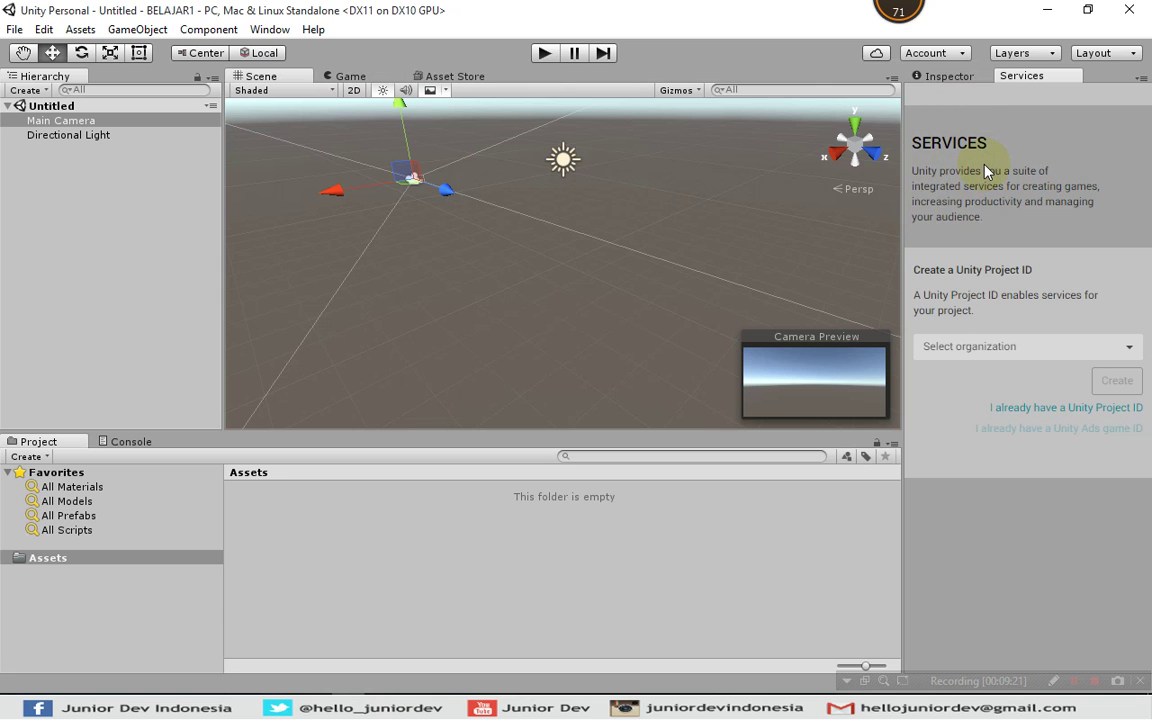
{"action": "left_click", "coordinate": [946, 77]}
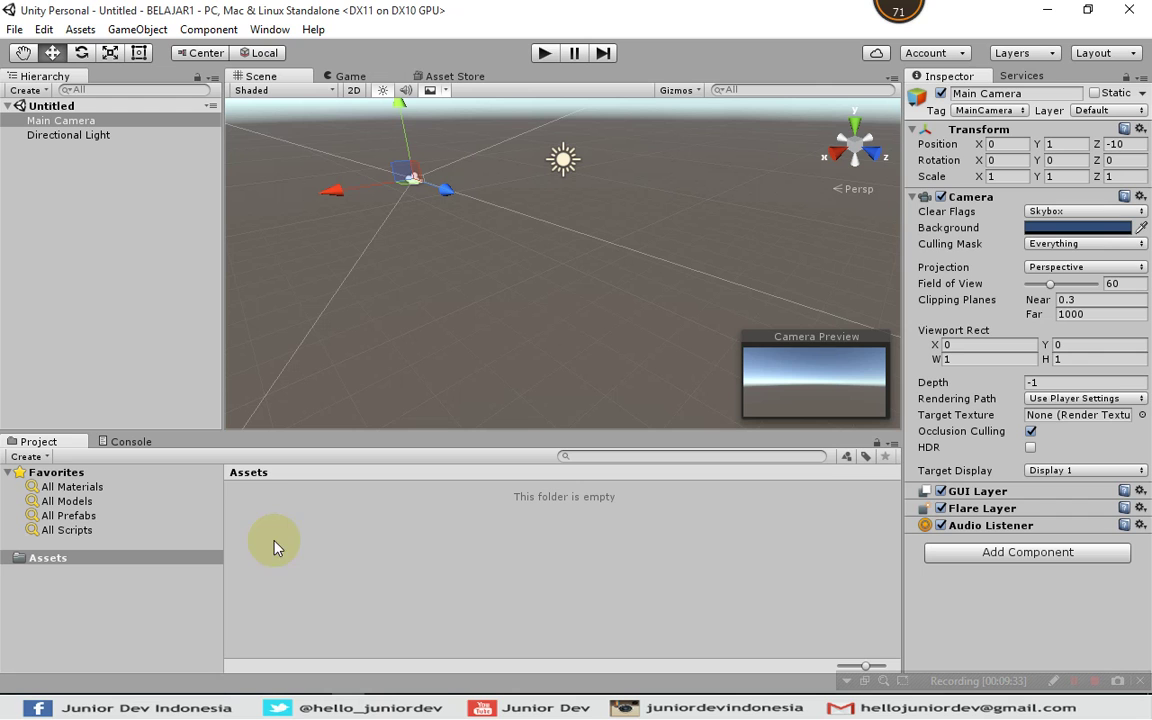
- Look over the project's asset search field and its filters by asset type and by label
{"action": "left_click", "coordinate": [275, 508]}
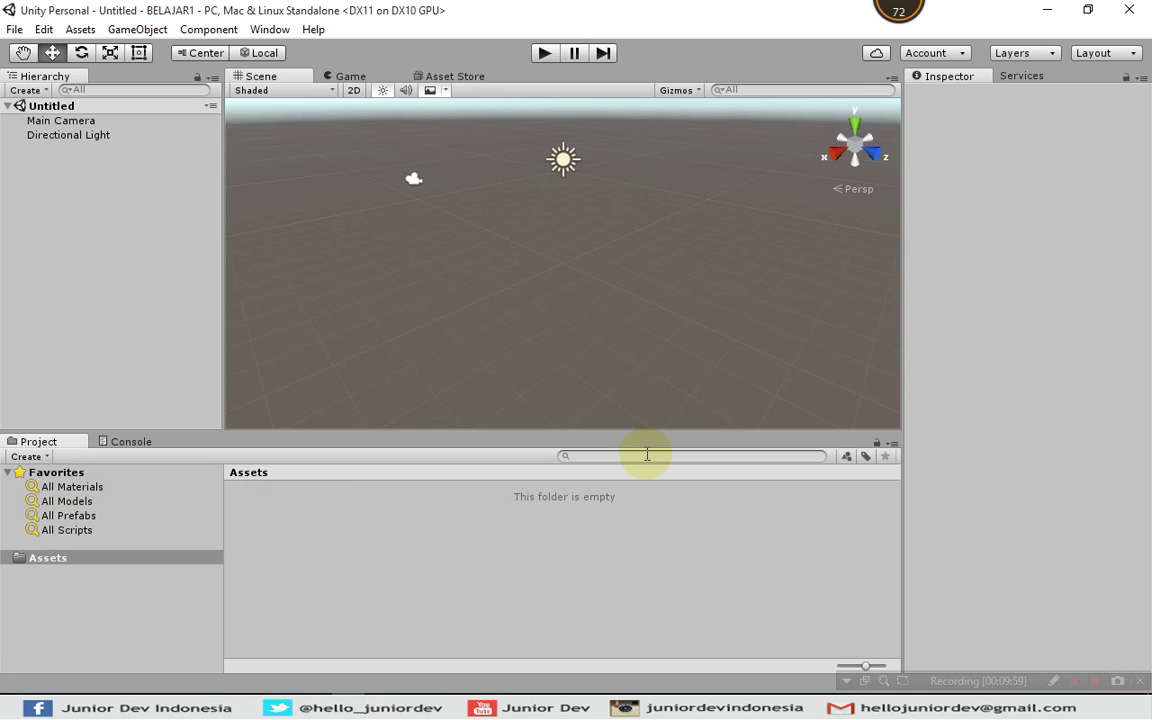
{"action": "left_click", "coordinate": [585, 457]}
{"action": "left_click", "coordinate": [612, 457]}
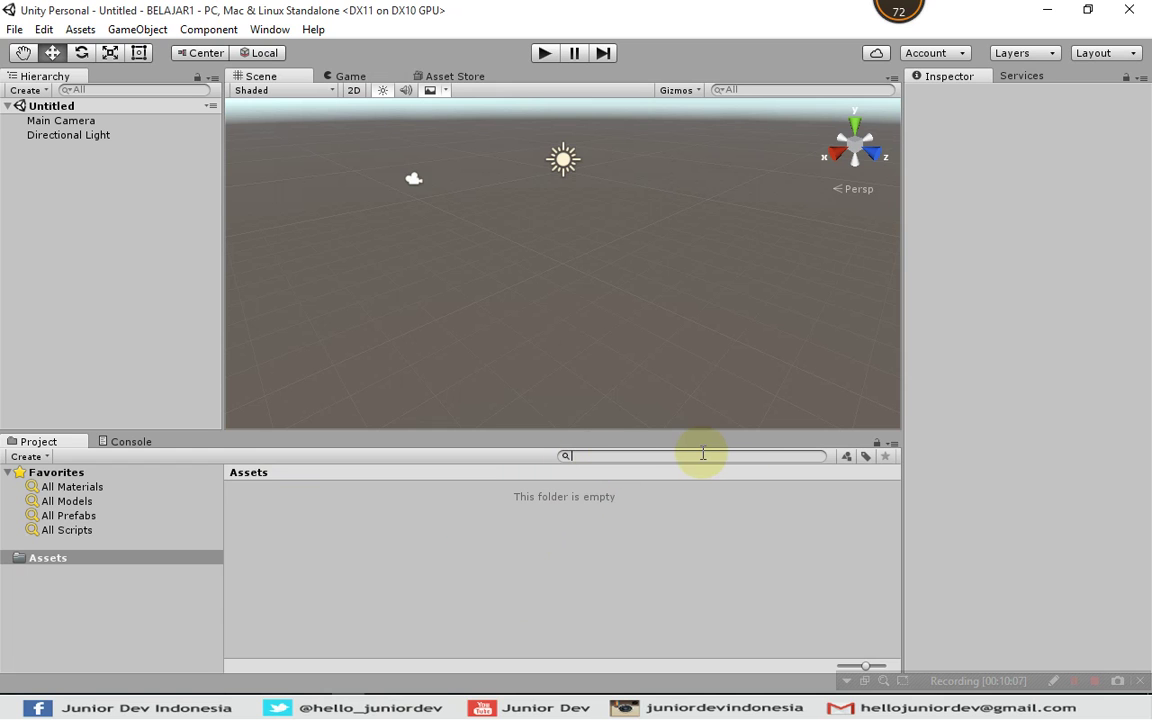
{"action": "left_click", "coordinate": [846, 456]}
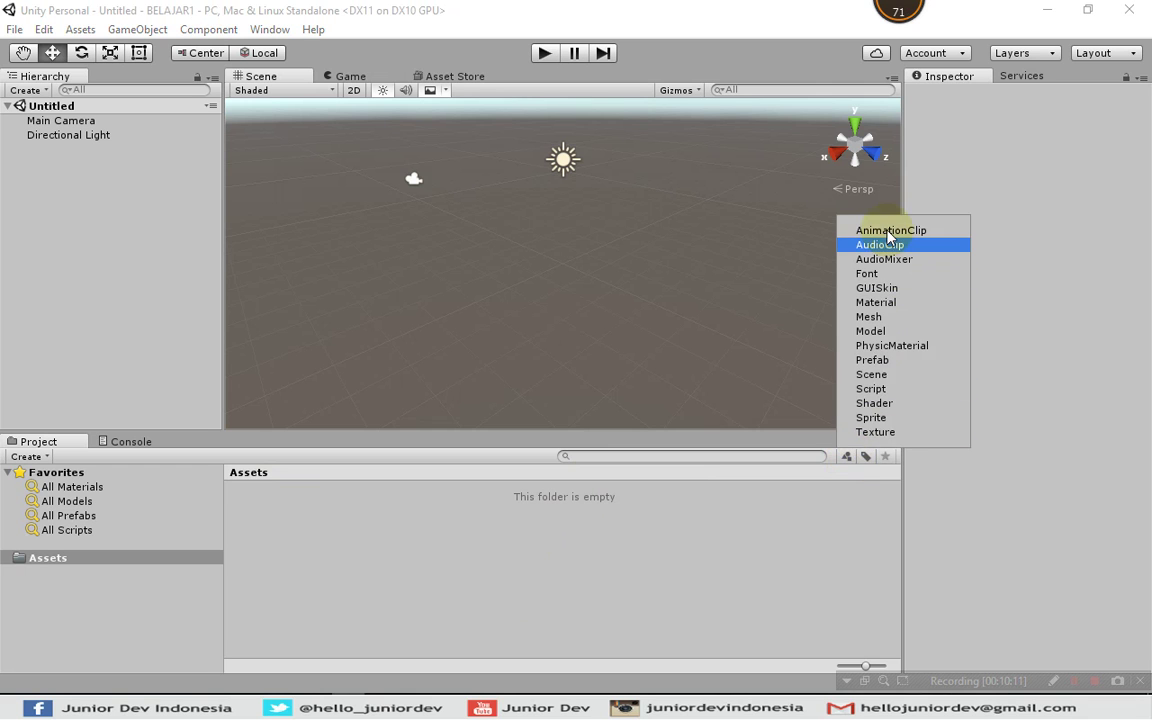
{"action": "left_click", "coordinate": [866, 457]}
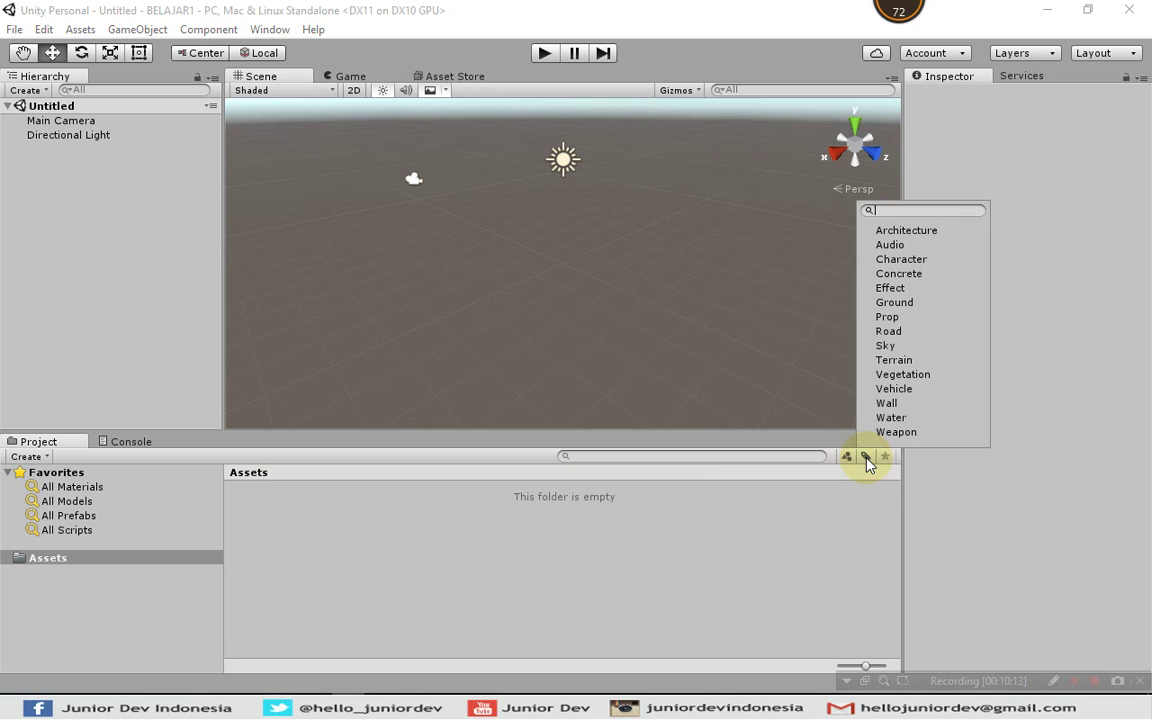
{"action": "left_click", "coordinate": [856, 521]}
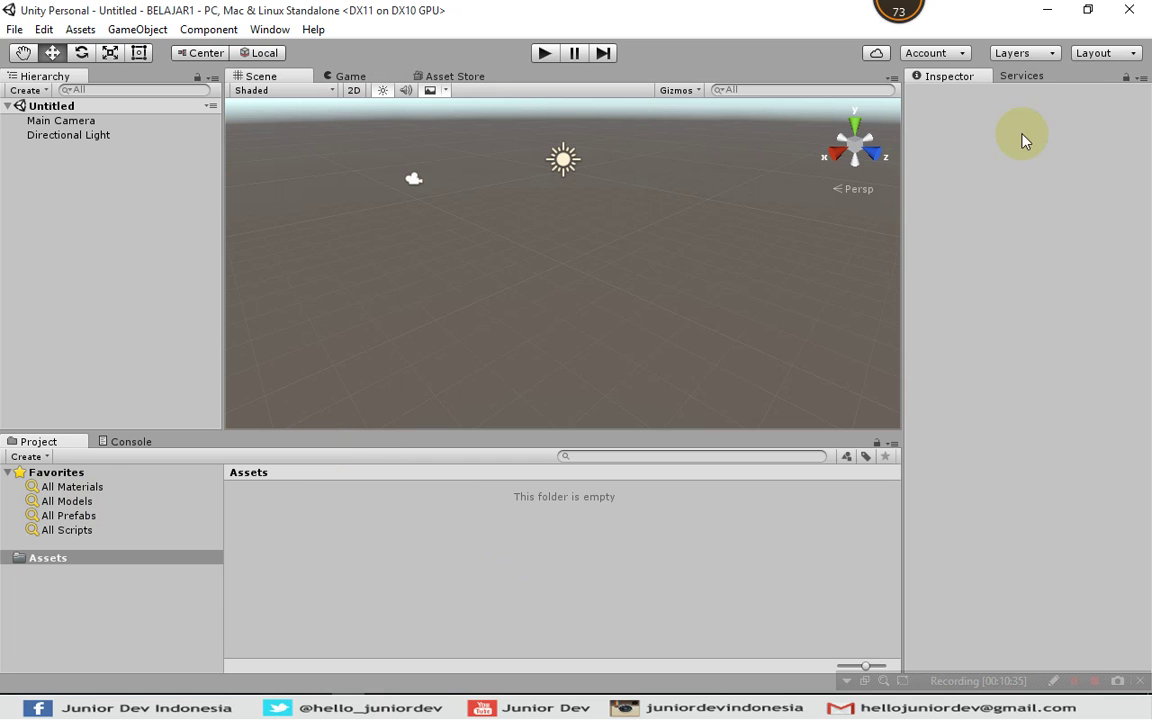
- Dock Services between Project and Console, move Console next to the Inspector, and bring the Inspector to the front
{"action": "left_click", "coordinate": [1023, 78]}
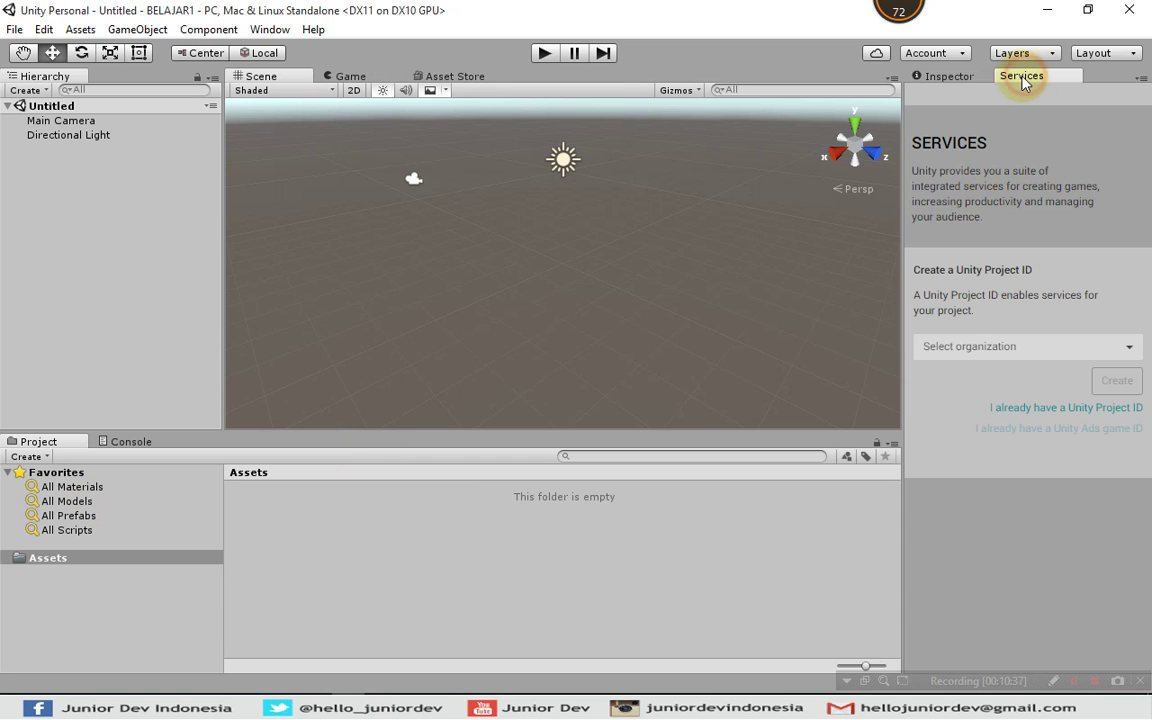
{"action": "left_click_drag", "start_coordinate": [1029, 77], "coordinate": [124, 455]}
{"action": "left_click", "coordinate": [14, 442]}
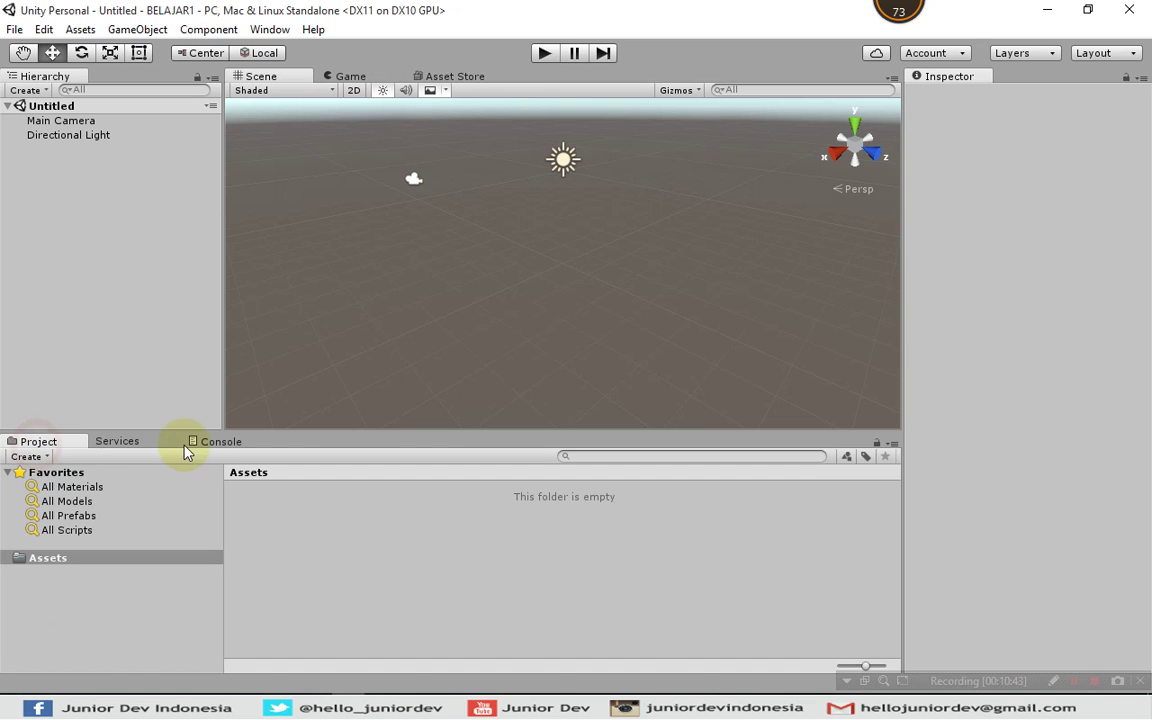
{"action": "left_click_drag", "start_coordinate": [218, 436], "coordinate": [1018, 77]}
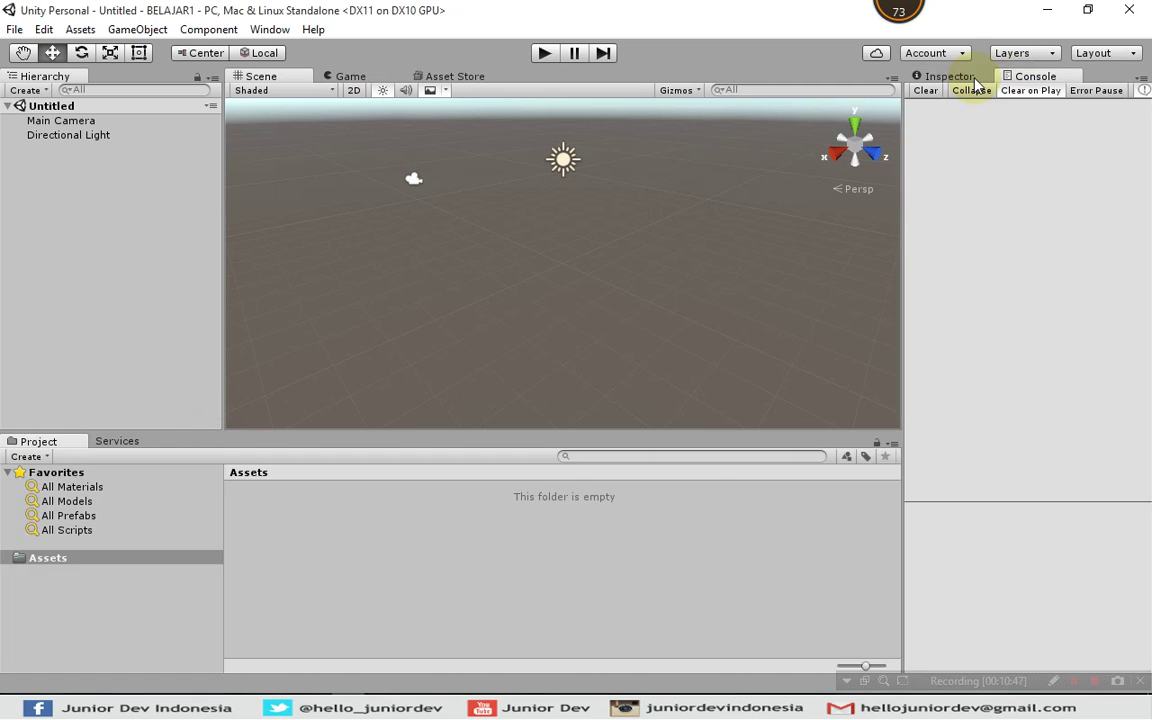
{"action": "left_click", "coordinate": [955, 77]}
- Try the 4 Split editor layout and switch to the Tall layout
{"action": "left_click", "coordinate": [1116, 53]}
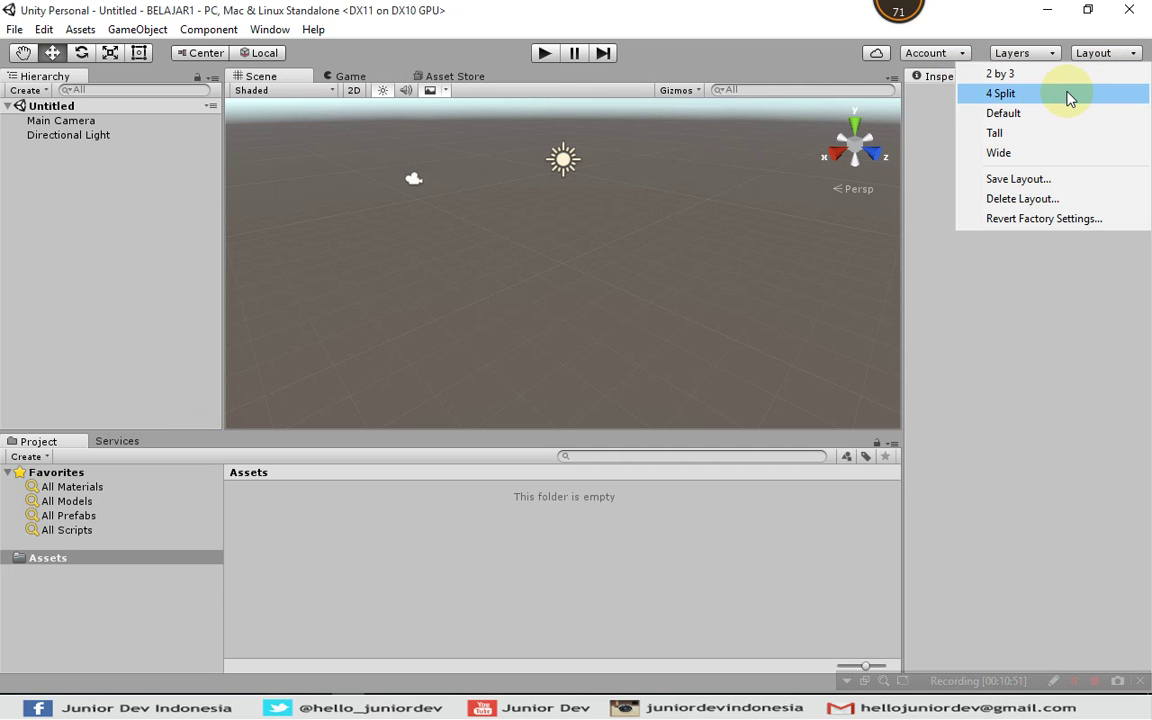
{"action": "left_click", "coordinate": [1029, 95]}
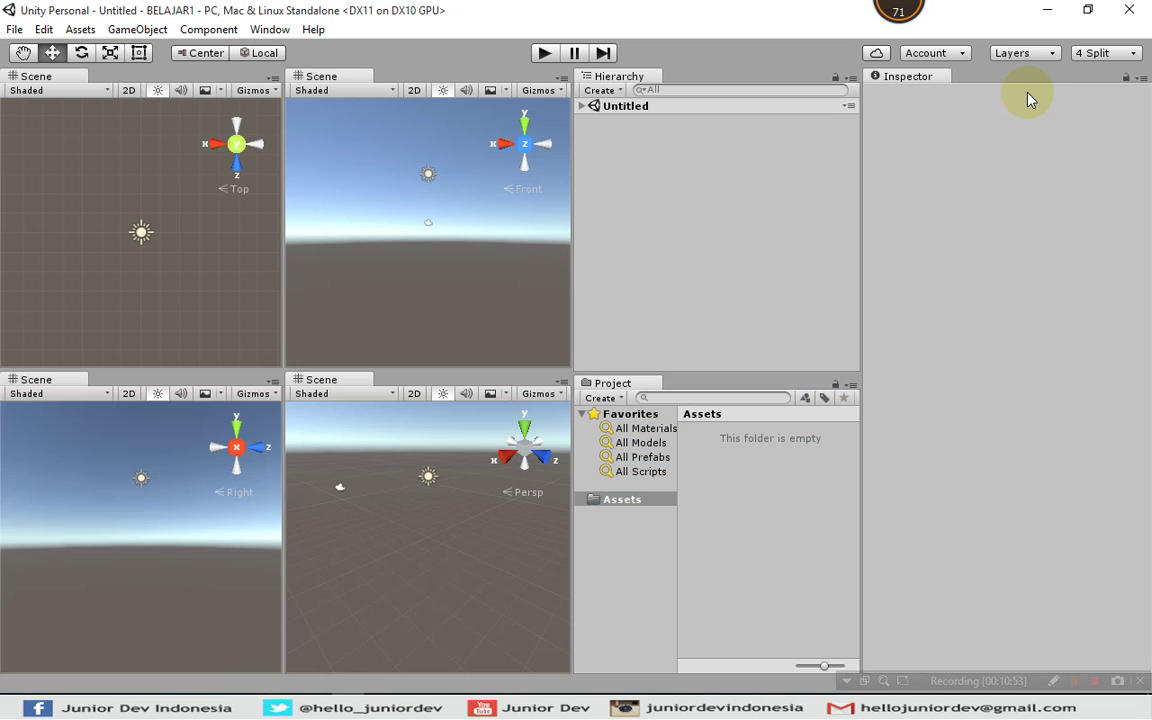
{"action": "left_click", "coordinate": [1104, 54]}
{"action": "left_click", "coordinate": [1019, 133]}
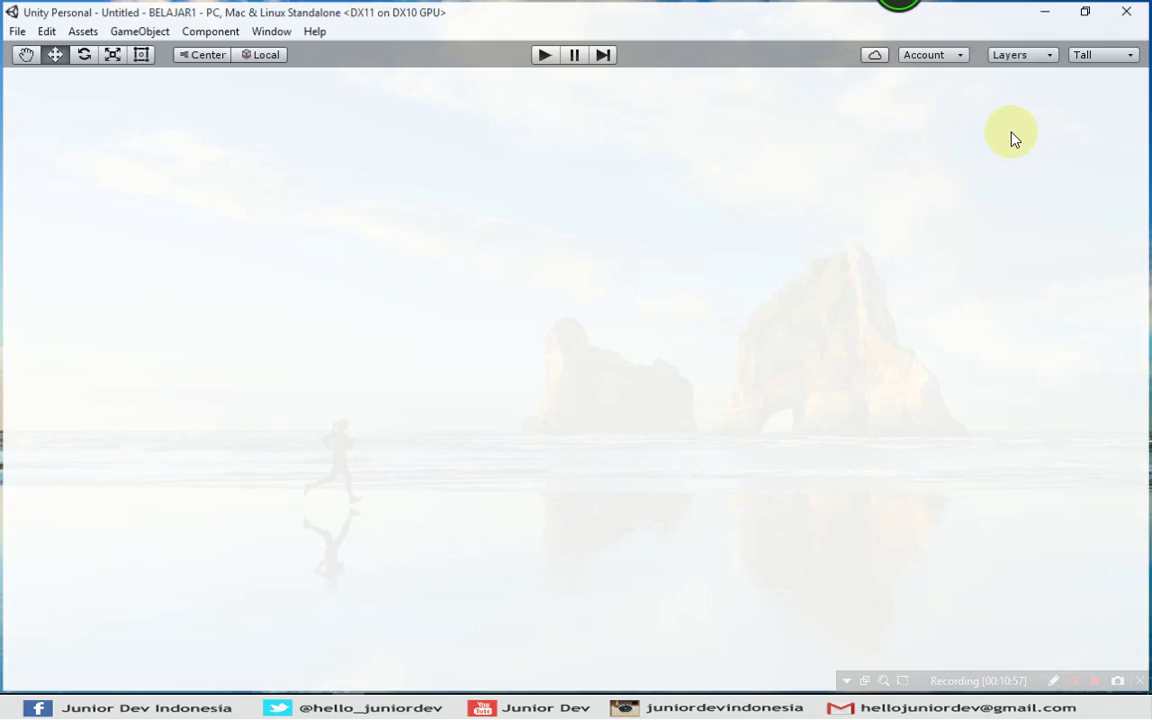
- Save the current window layout under the name "editing"
{"action": "left_click", "coordinate": [1100, 60]}
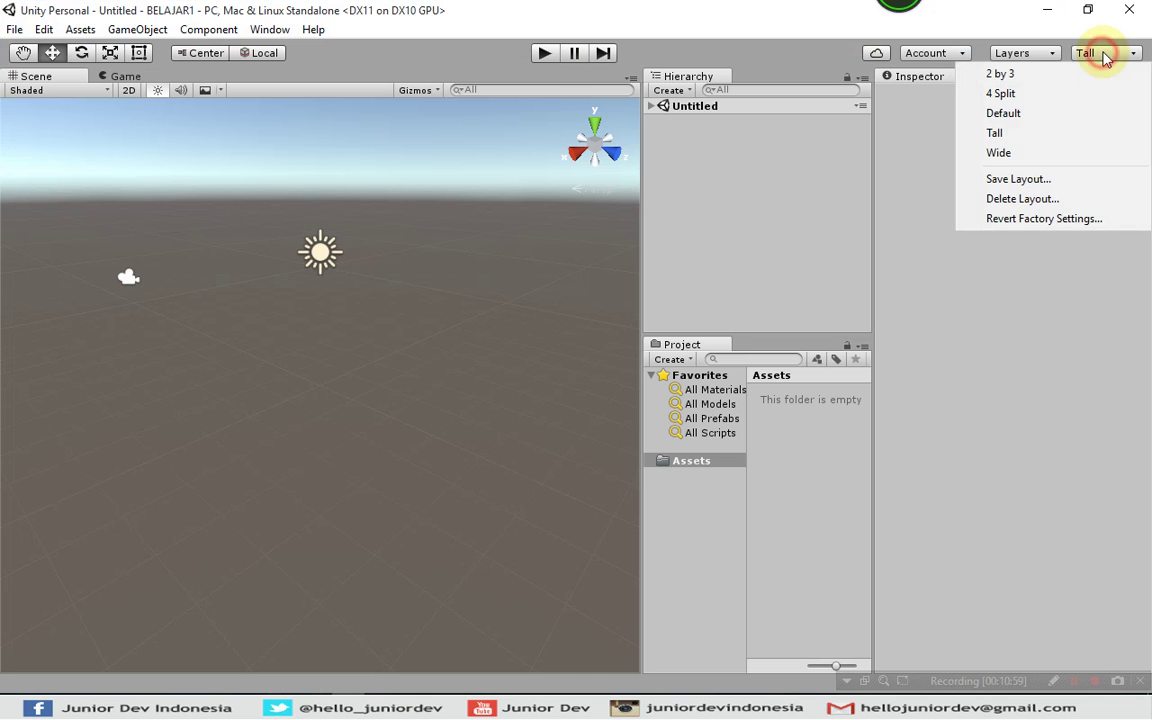
{"action": "left_click", "coordinate": [1022, 180]}
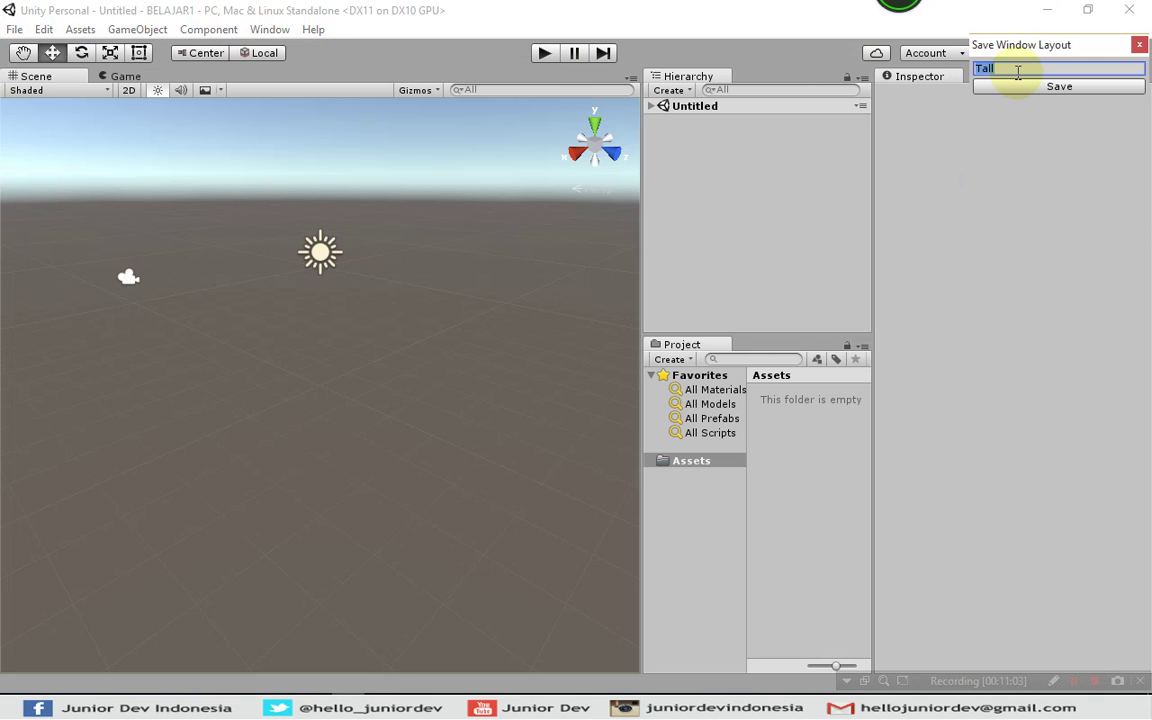
{"action": "type", "text": "editing"}
{"action": "left_click", "coordinate": [1018, 81]}
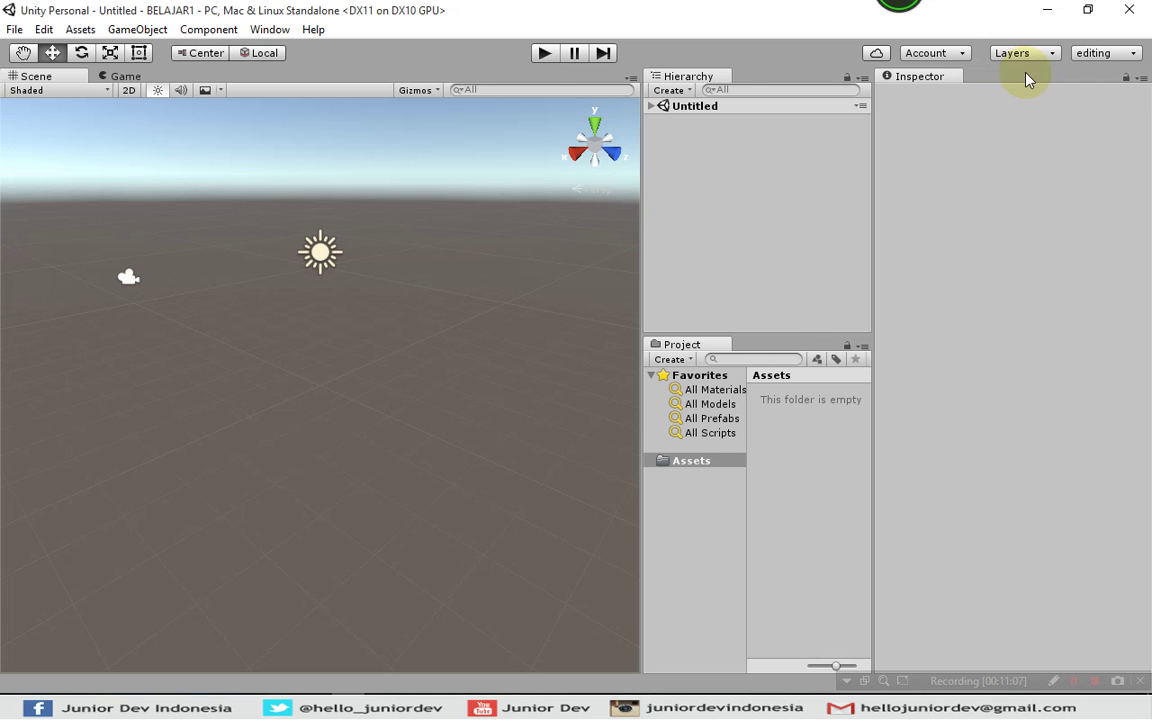